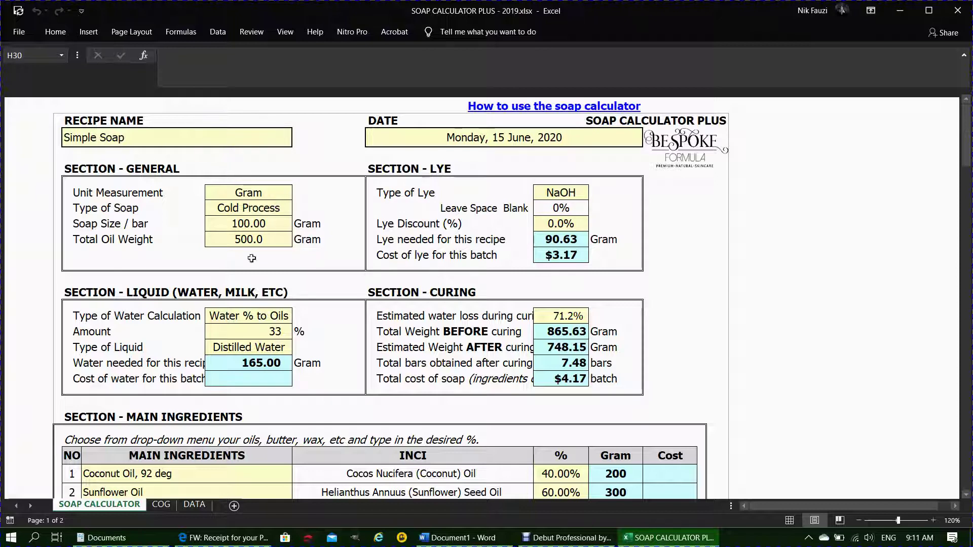
Name the recipe My Soap and set its date to 15/8/20.
click(144, 134)
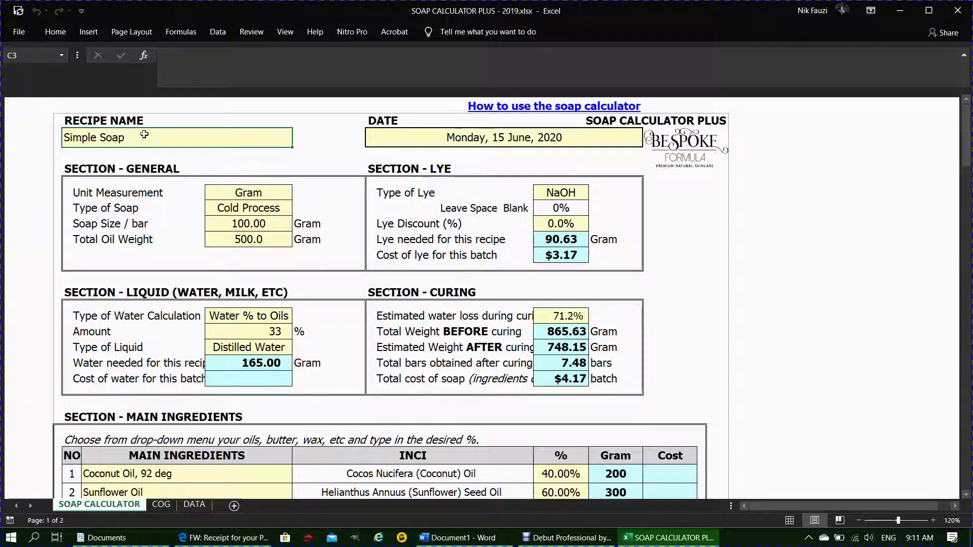
text(My Soap)
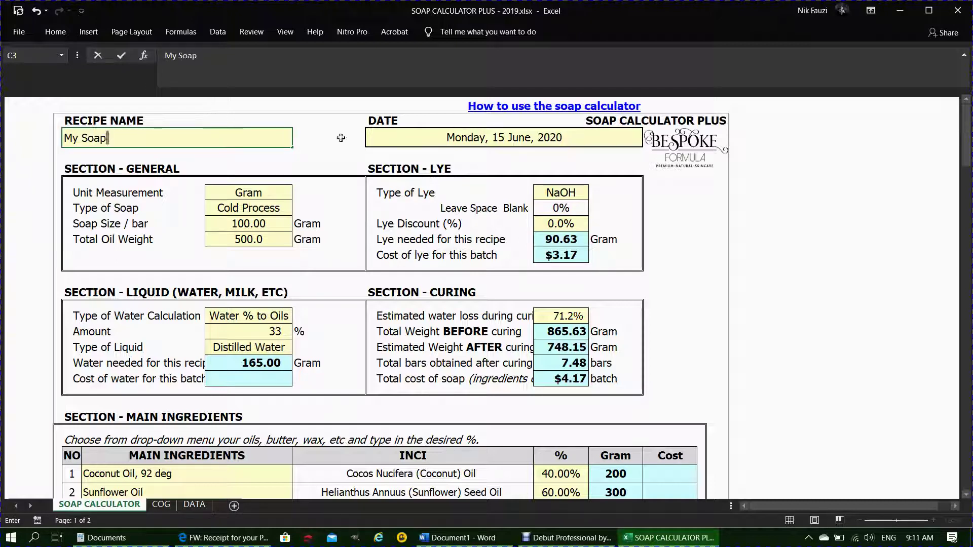
click(485, 135)
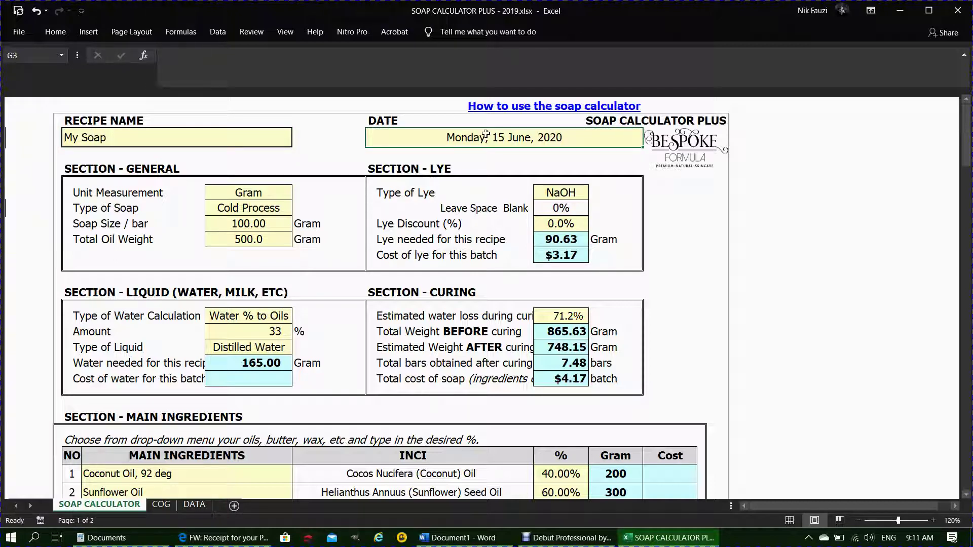
text(15/8/2)
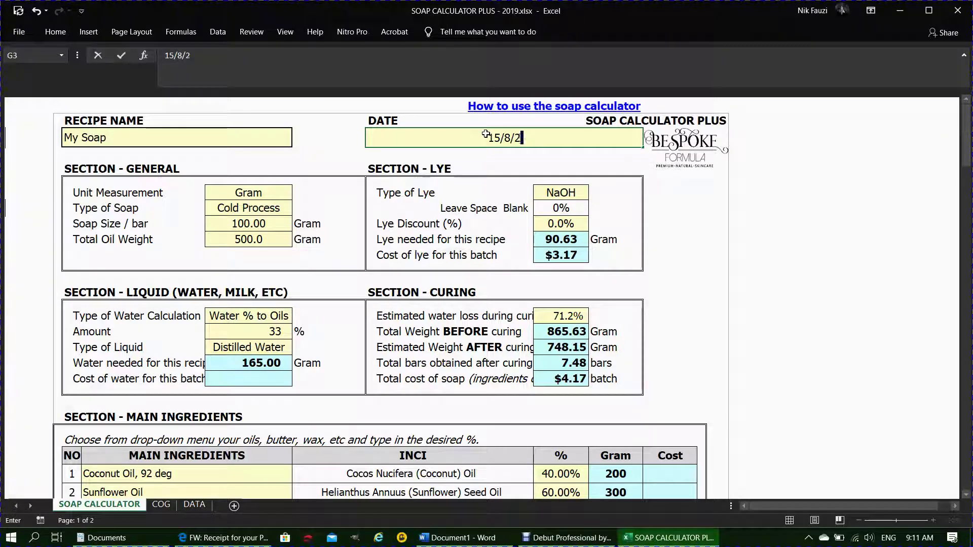
text(0)
key(Return)
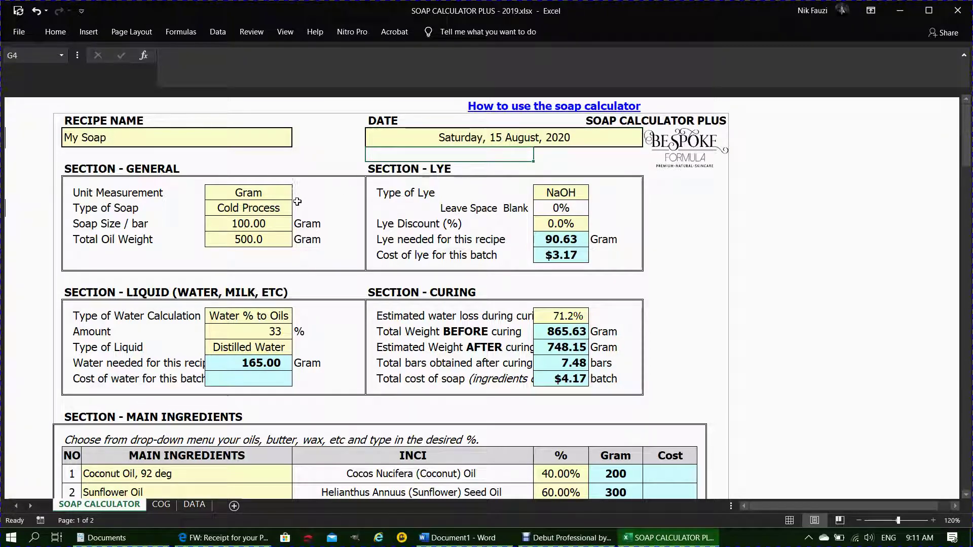
Set the soap size per bar to 50 grams in the general section.
click(268, 223)
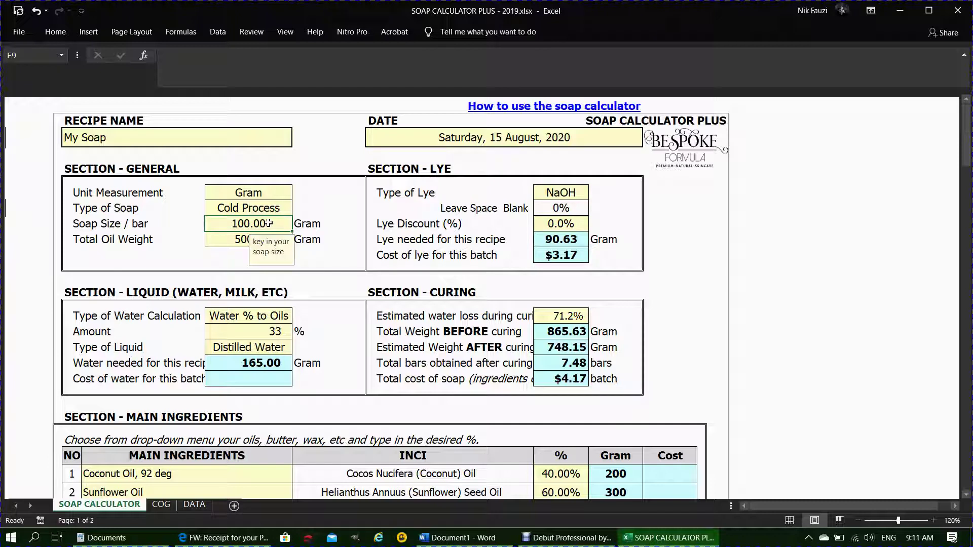
text(50)
key(Return)
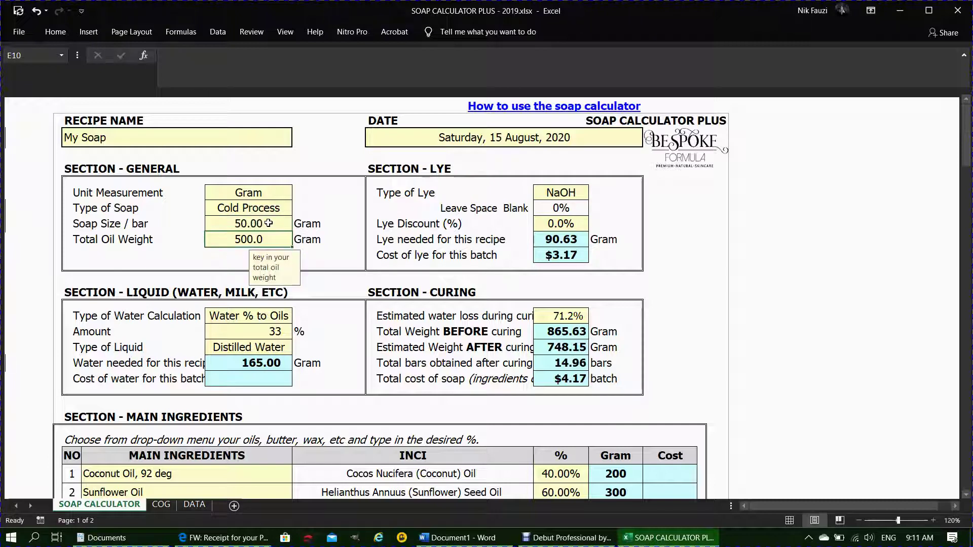
Review the water calculation types and the oils offered for the second main ingredient, keeping the existing choices.
click(278, 313)
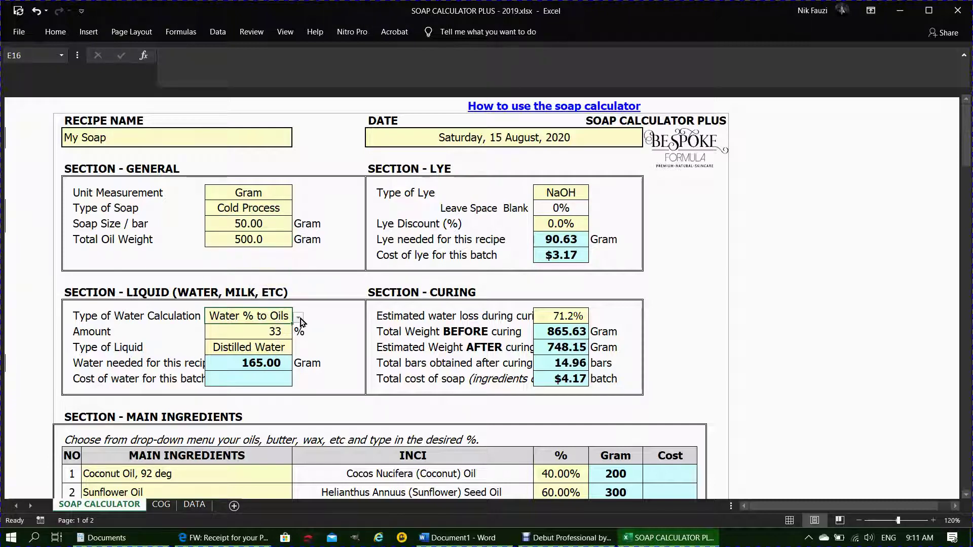
click(299, 320)
click(299, 320)
scroll(261, 369, down, 5)
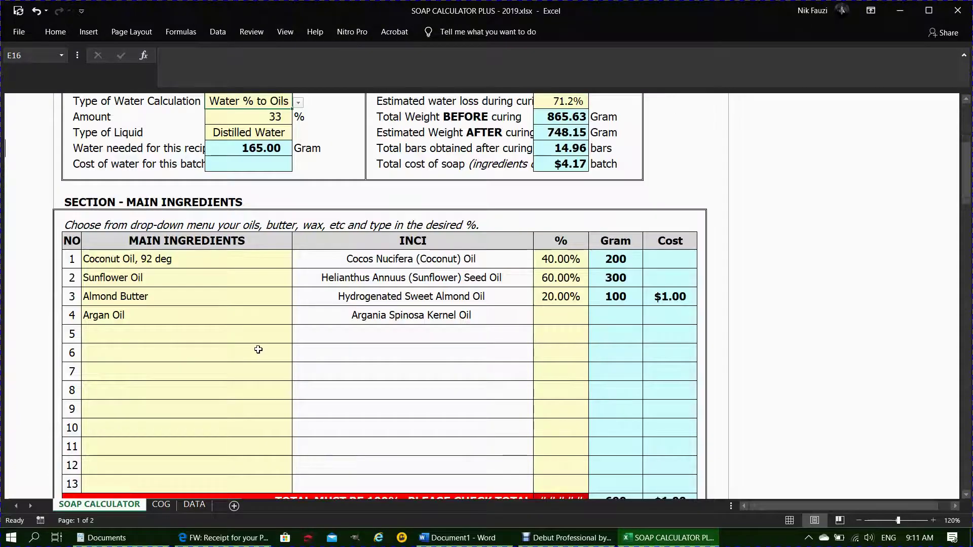
click(569, 311)
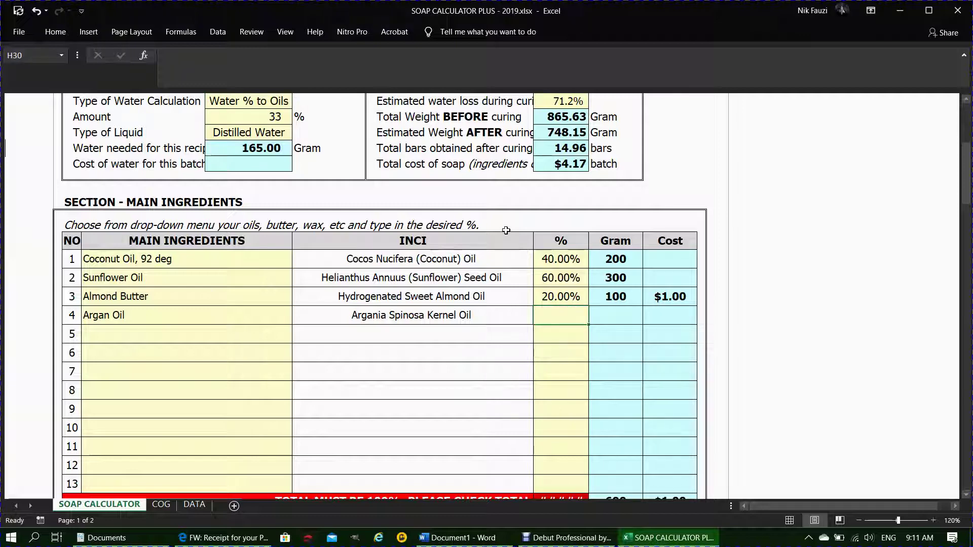
click(264, 277)
click(296, 280)
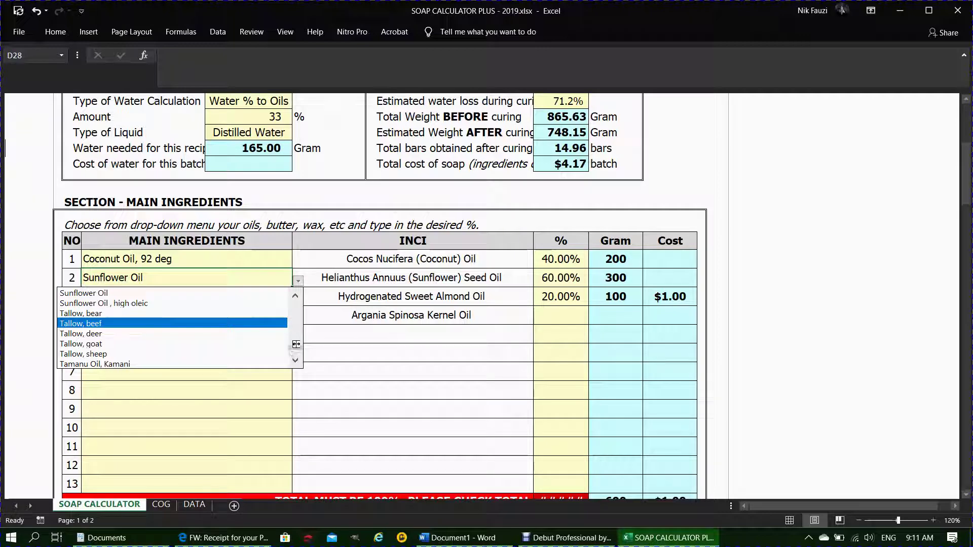
scroll(295, 309, up, 10)
scroll(294, 310, down, 5)
click(234, 278)
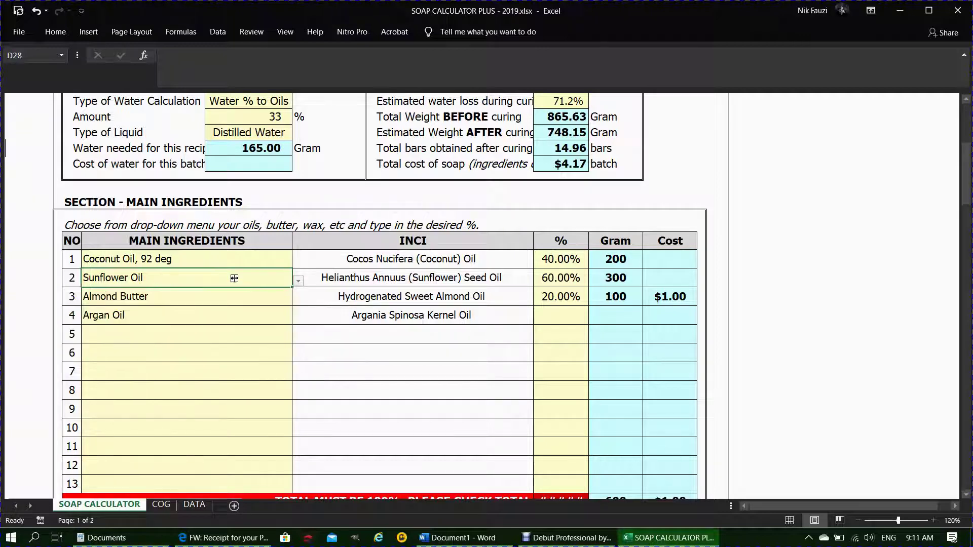
Set the Argan Oil percentage to 10% in the main ingredients table.
click(544, 311)
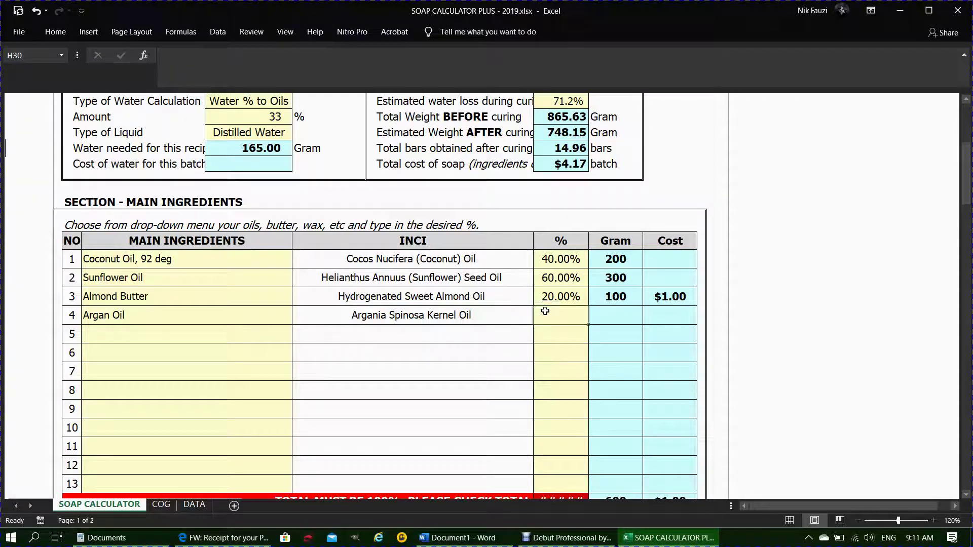
text(10)
key(Return)
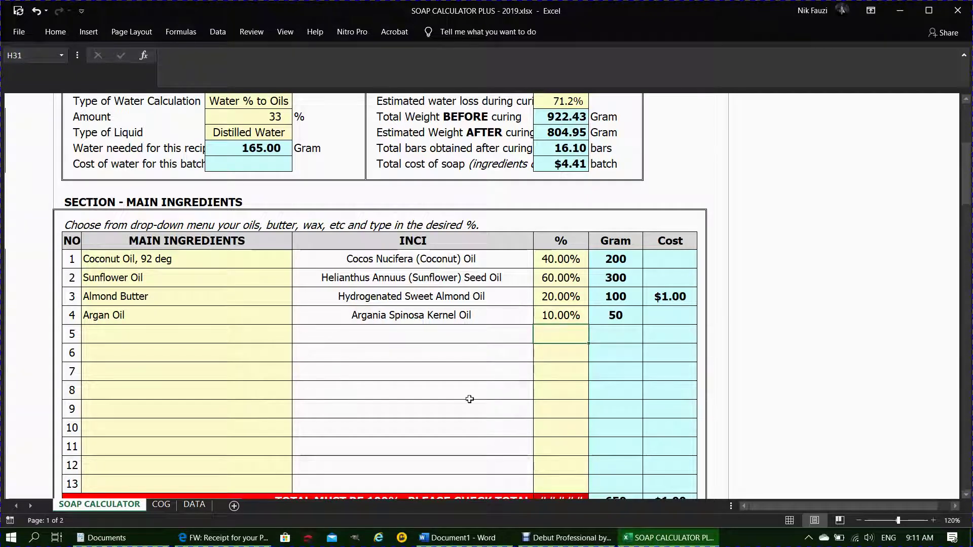
Reduce the font size of the total percentage cell in the main ingredients table so its value fits.
scroll(251, 411, down, 6)
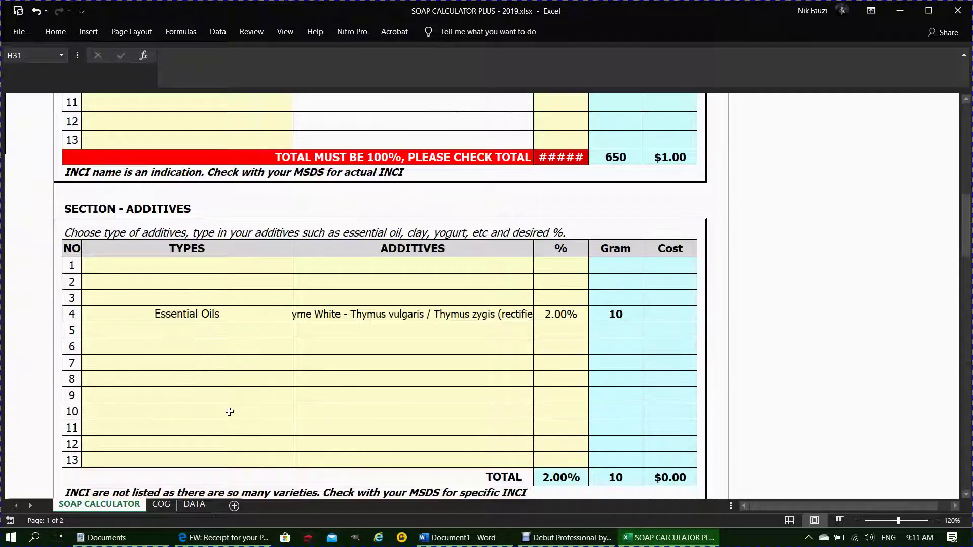
scroll(229, 411, up, 5)
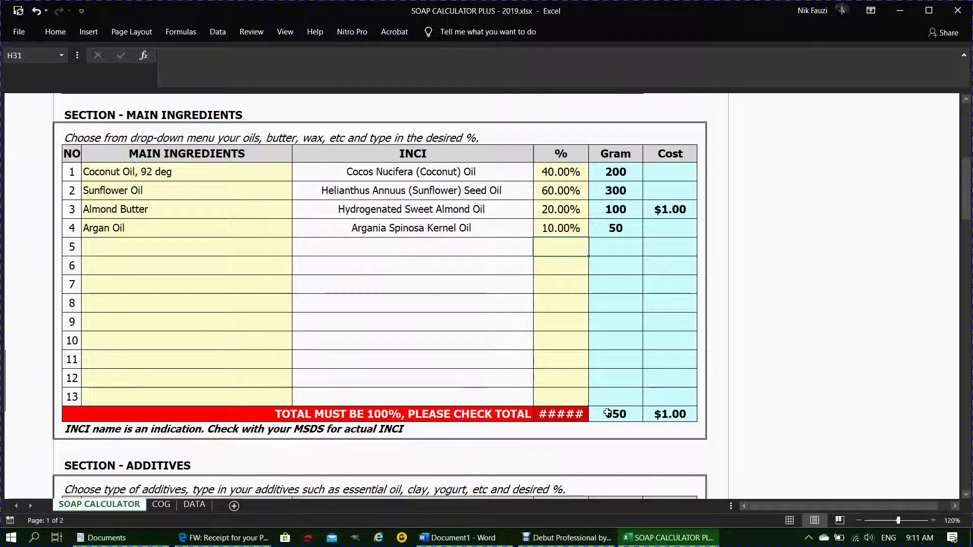
click(561, 411)
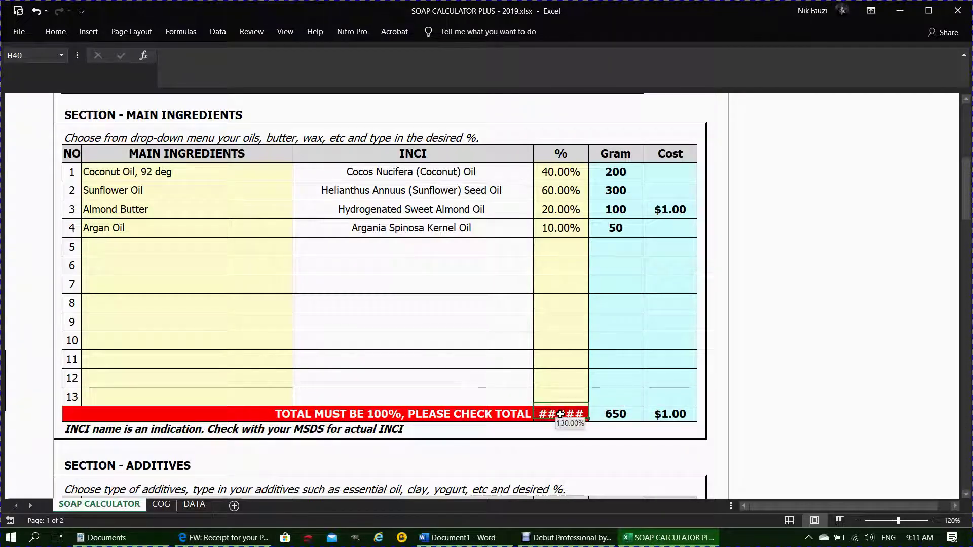
click(54, 33)
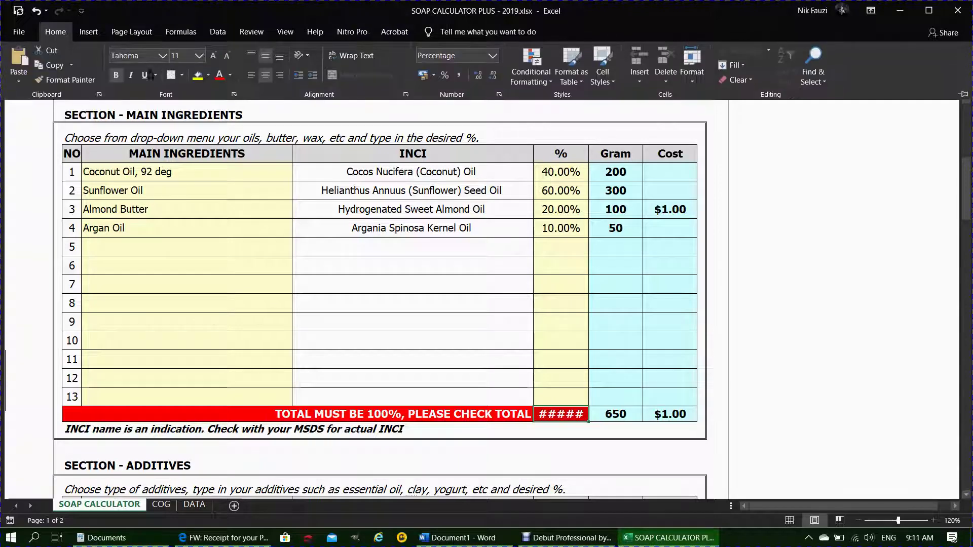
click(228, 56)
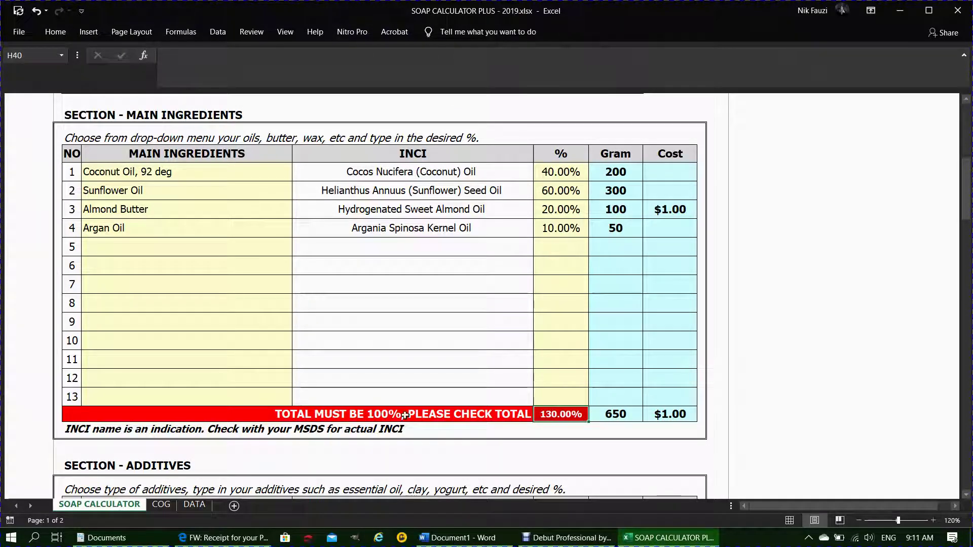
Set the percentages of Coconut Oil, 92 deg, Sunflower Oil and Almond Butter to 30% each.
click(563, 171)
text(30)
key(Return)
text(3)
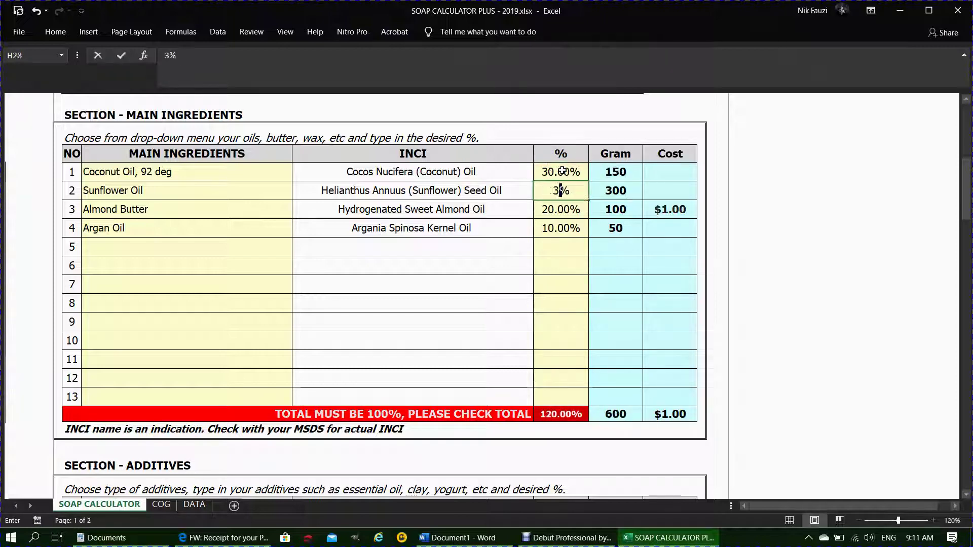
text(0)
key(Return)
text(30)
key(Return)
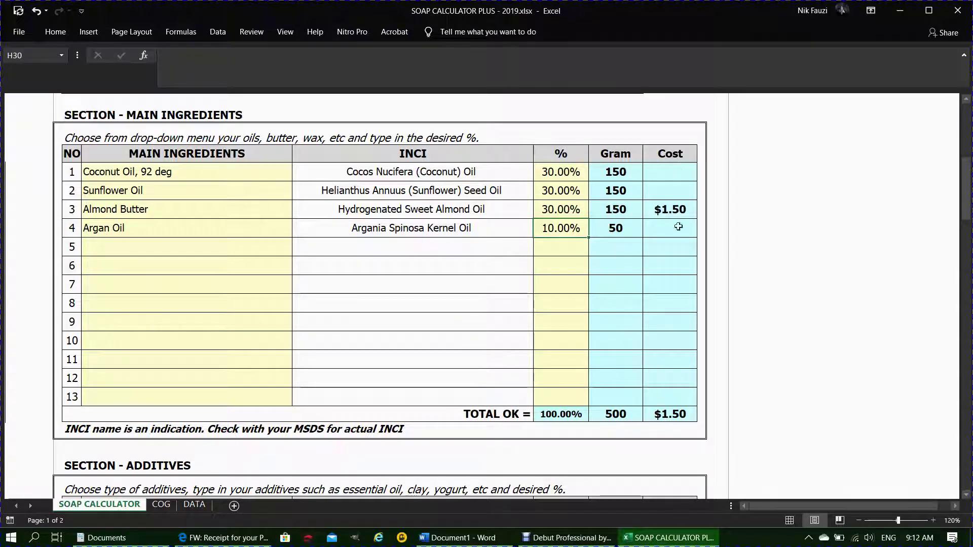
On the DATA sheet, enter a size of 1000 grams and a cost of $2.00 for Coconut Oil, 92 deg.
click(194, 505)
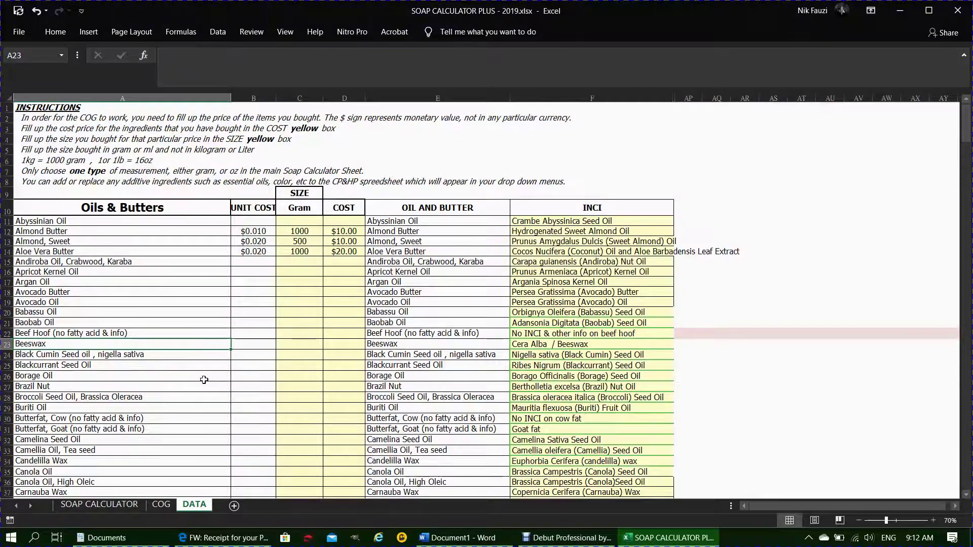
scroll(204, 380, down, 5)
scroll(204, 380, down, 4)
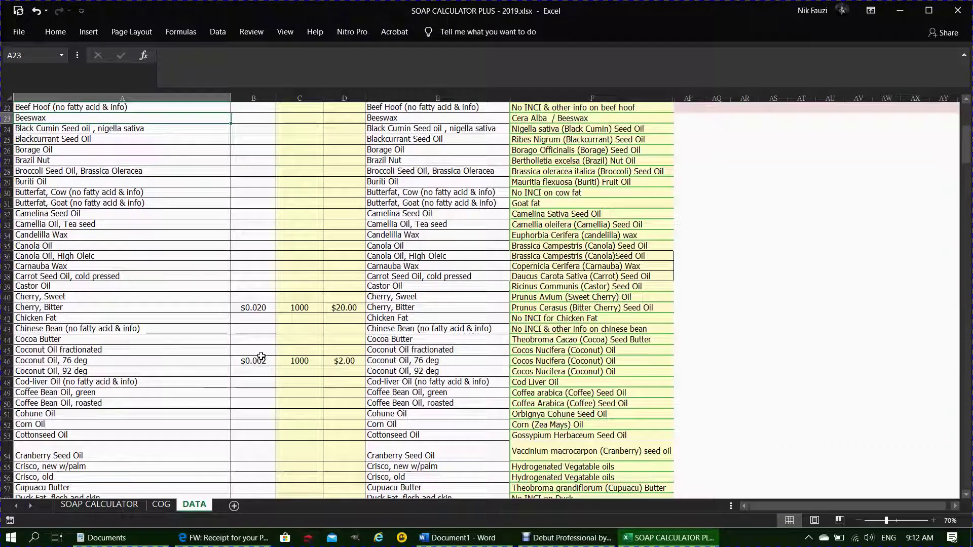
click(259, 370)
click(322, 372)
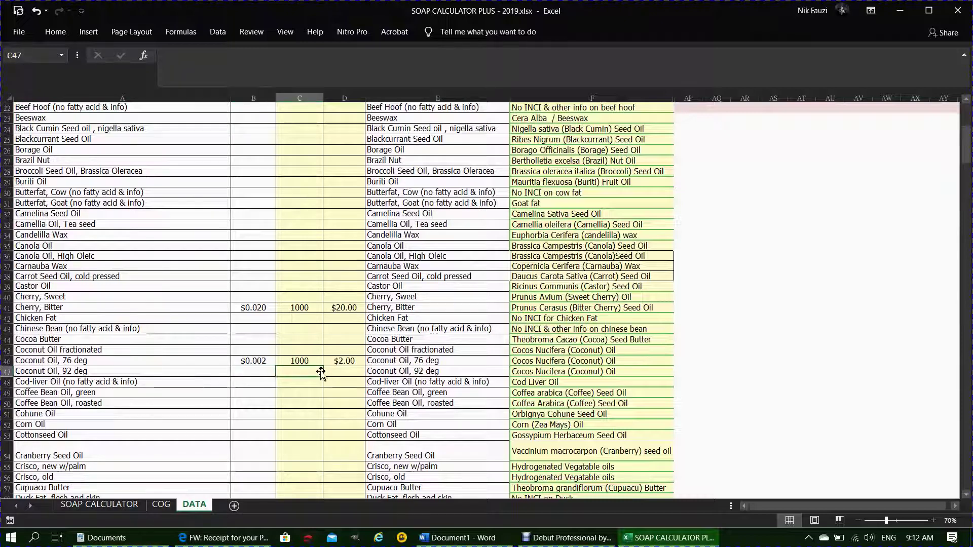
text(1000)
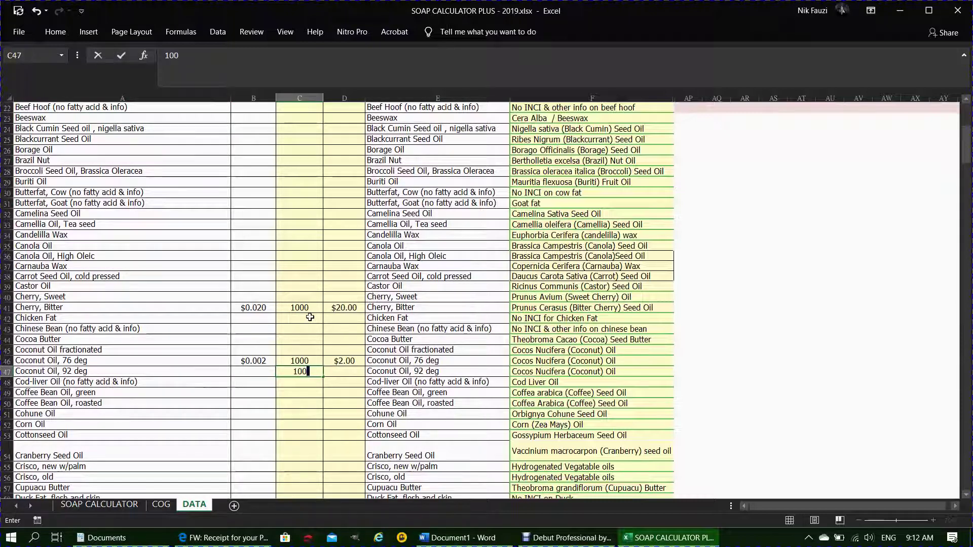
click(334, 372)
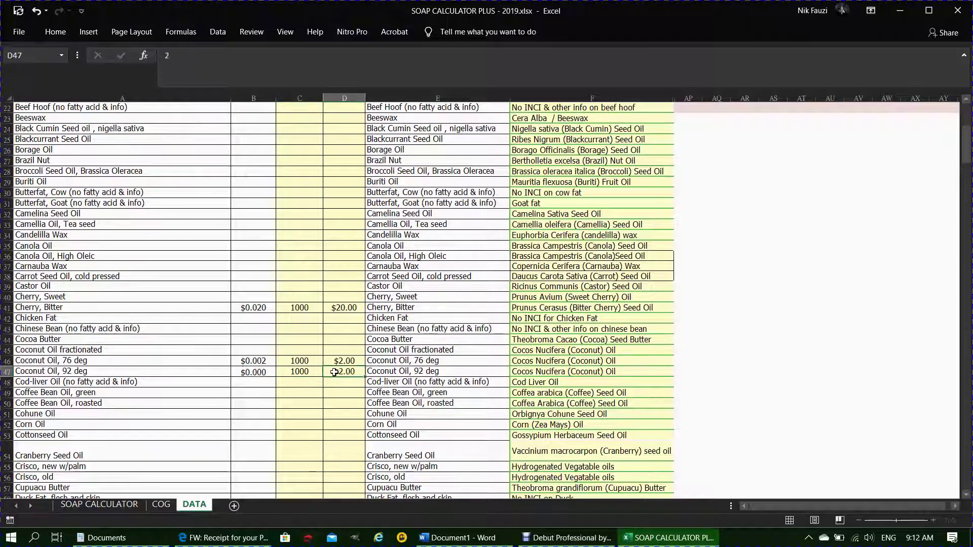
key(Return)
Enter a size of 1000 grams and a cost of $30.00 for Argan Oil, and return to the SOAP CALCULATOR sheet.
scroll(334, 372, up, 3)
scroll(334, 373, up, 5)
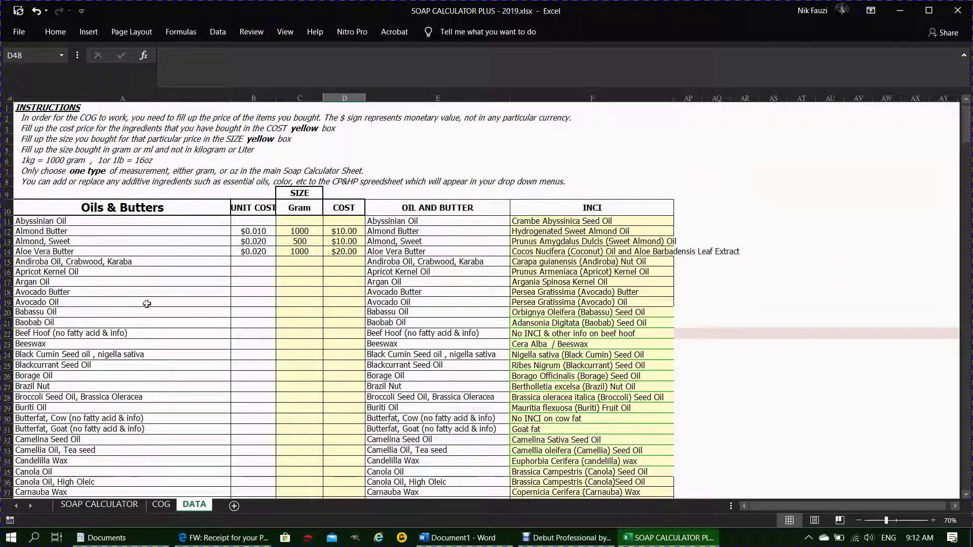
click(296, 281)
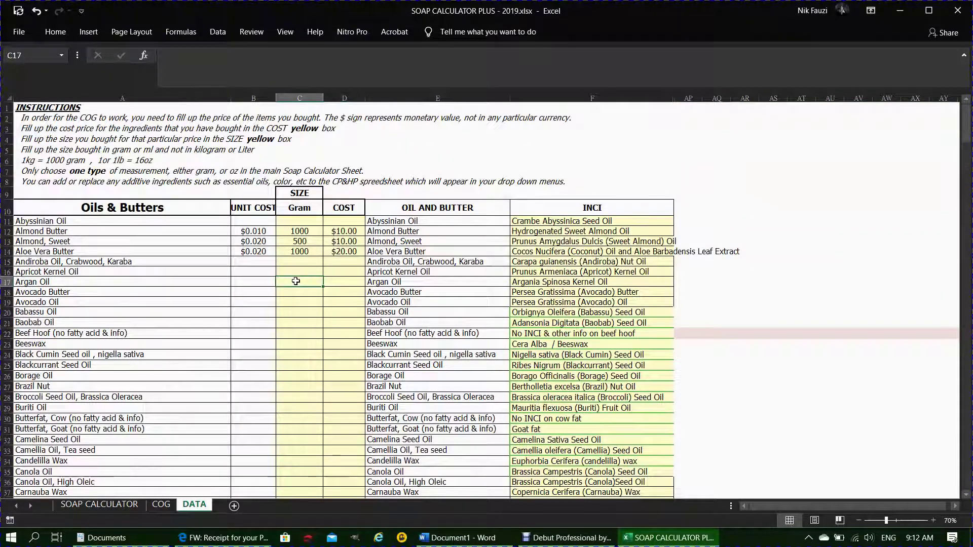
text(1000)
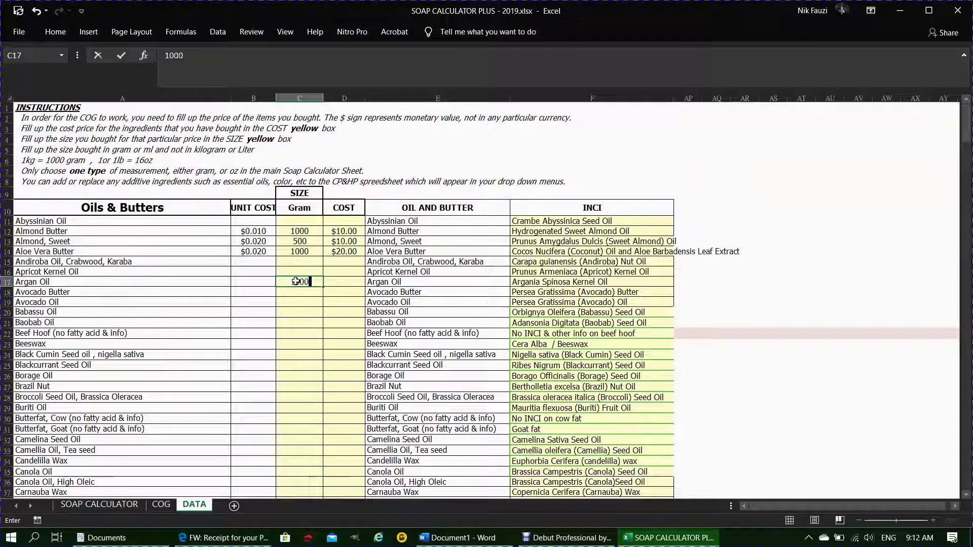
click(338, 280)
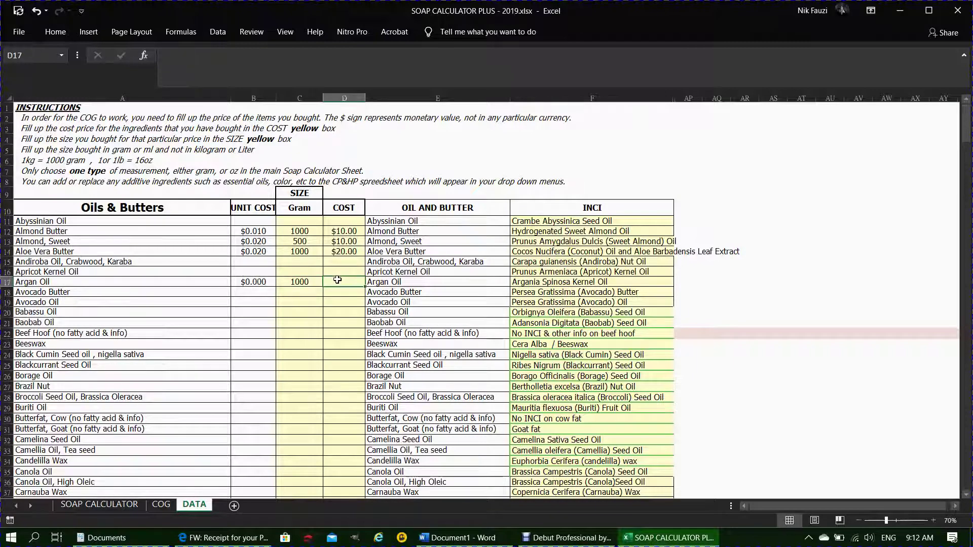
text(30)
key(Return)
scroll(336, 283, down, 3)
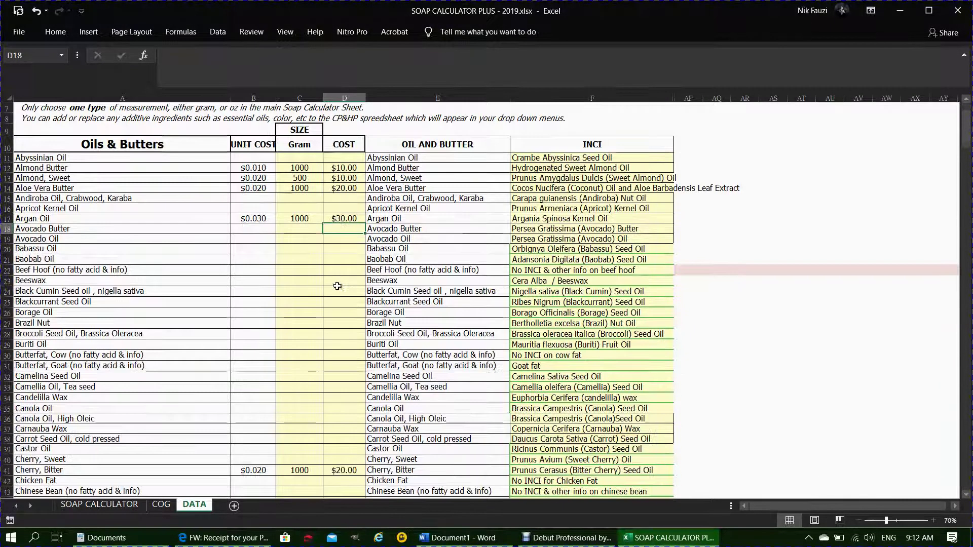
click(87, 507)
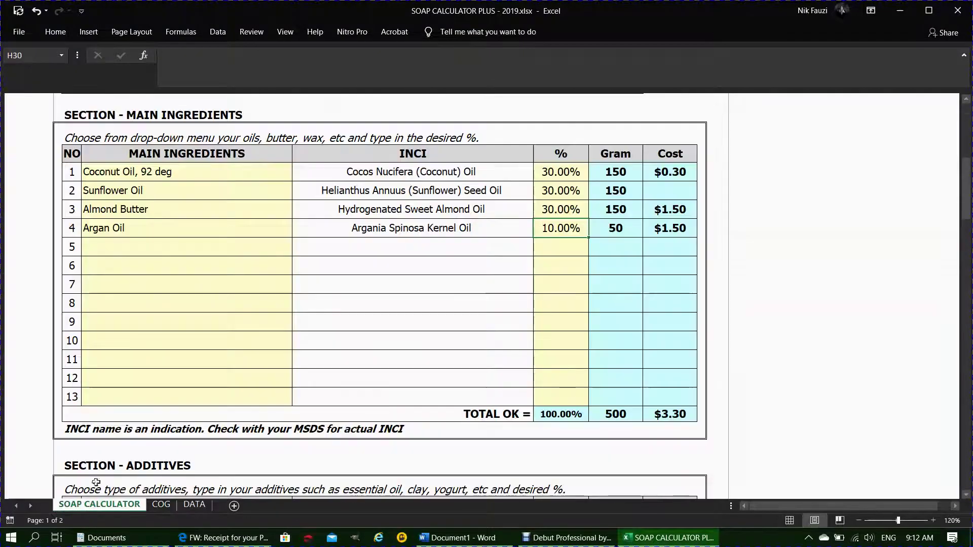
On the DATA sheet, enter a size of 1000 grams and a cost of $5.00 for Sunflower Oil.
click(194, 504)
scroll(289, 361, down, 18)
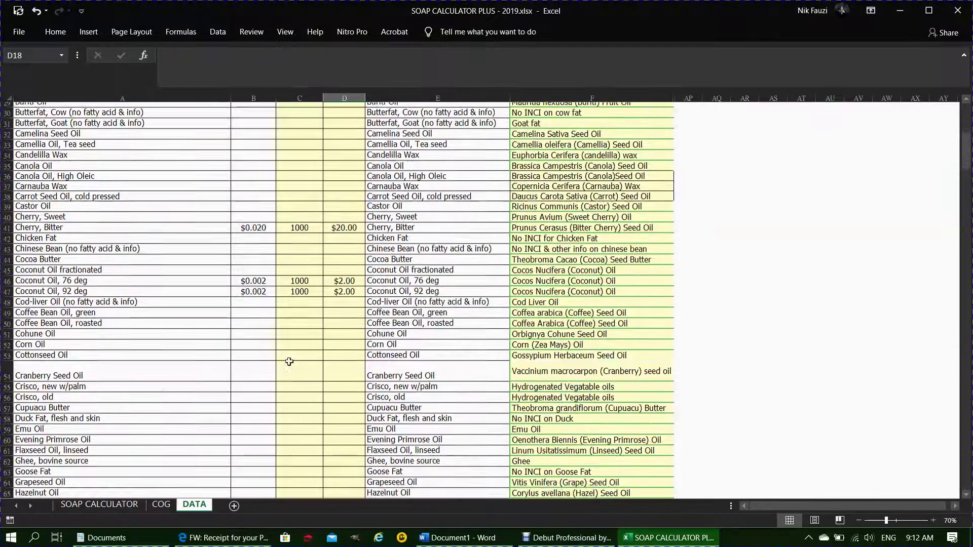
scroll(290, 362, down, 19)
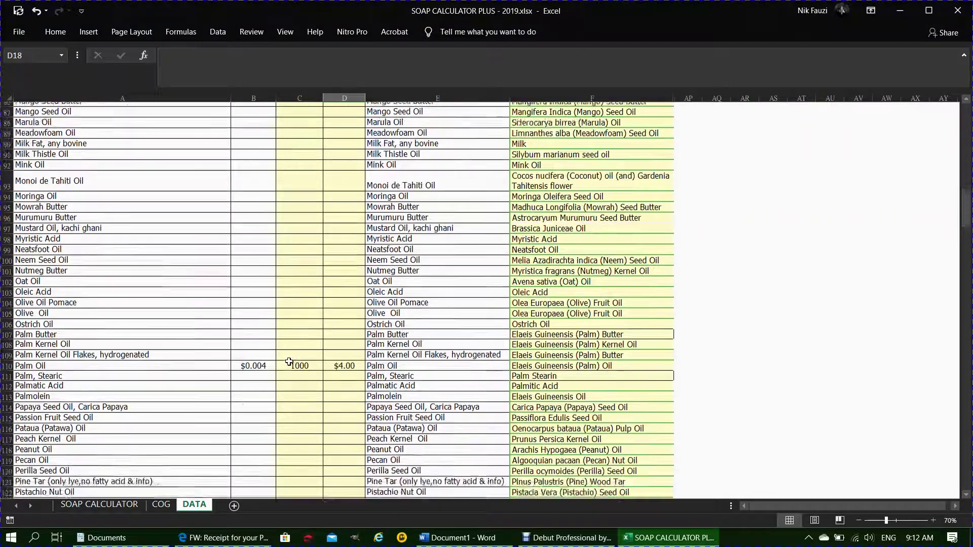
scroll(290, 362, down, 3)
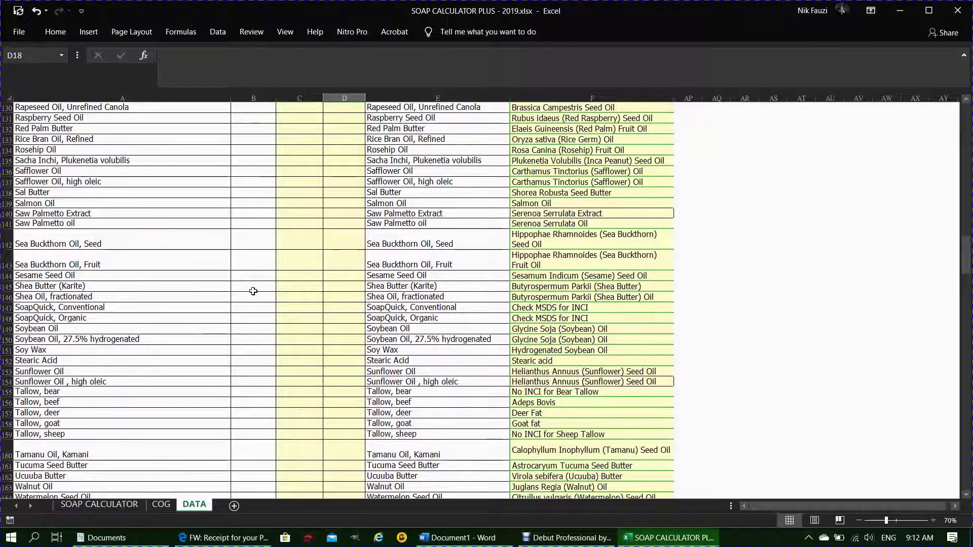
click(295, 371)
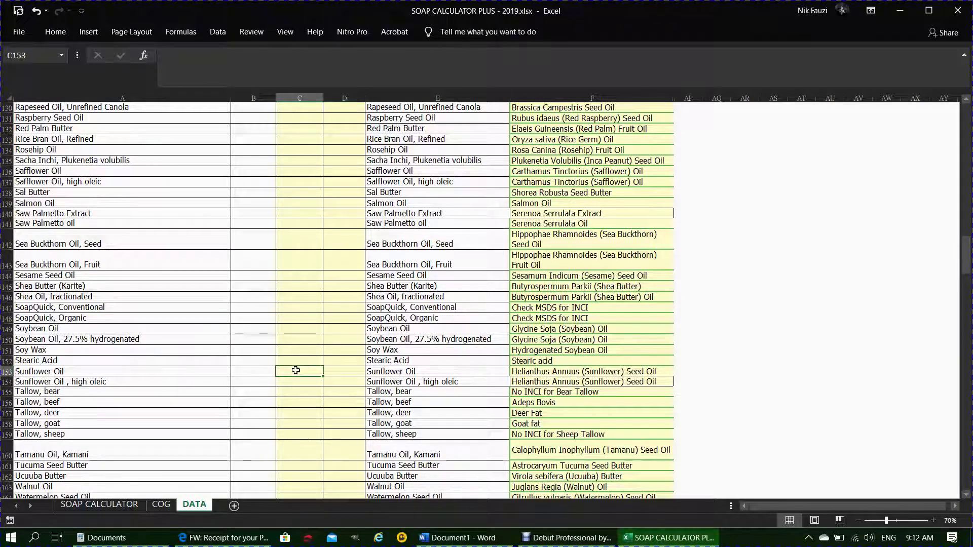
text(1000)
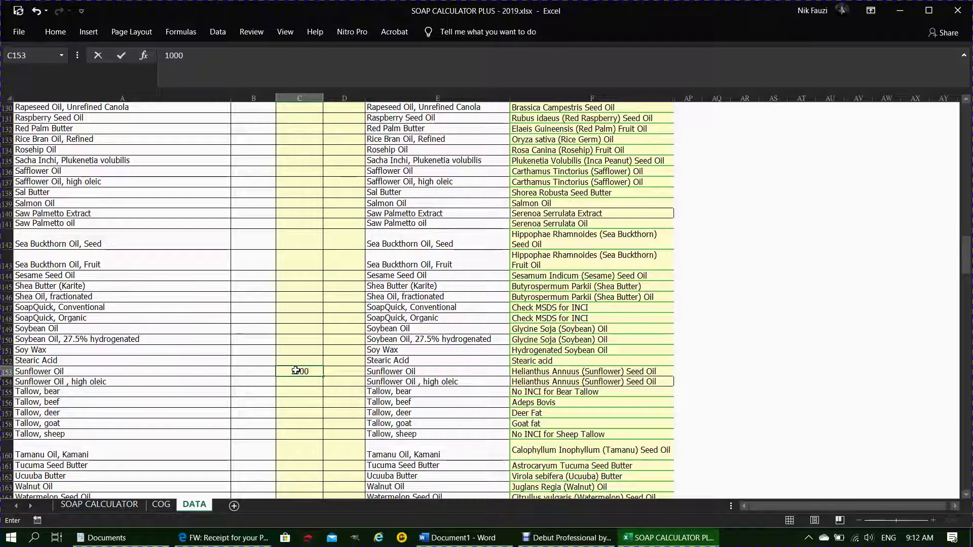
key(Tab)
text(5)
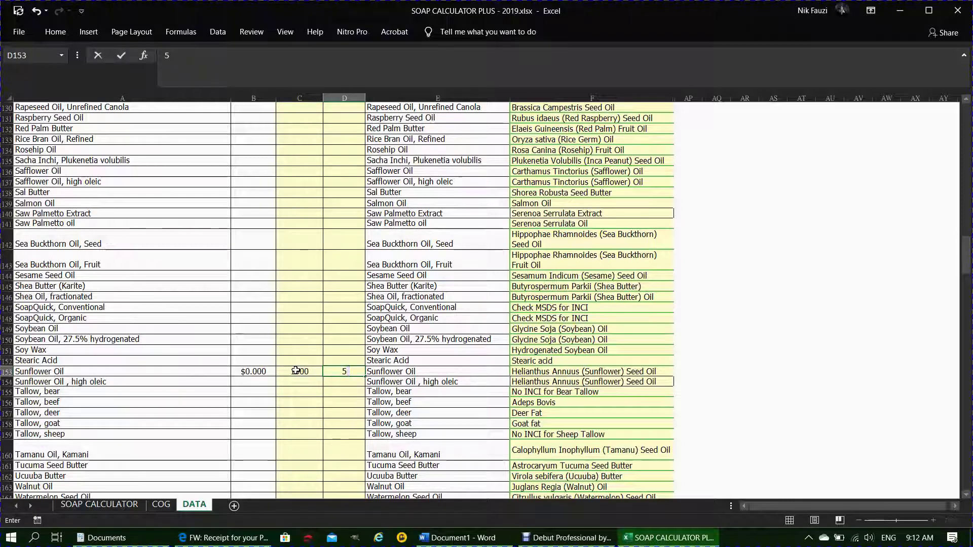
key(Return)
Enter a size of 1000 and a cost of $4.00 for Sunflower Oil, high oleic, and return to the SOAP CALCULATOR sheet.
text(10)
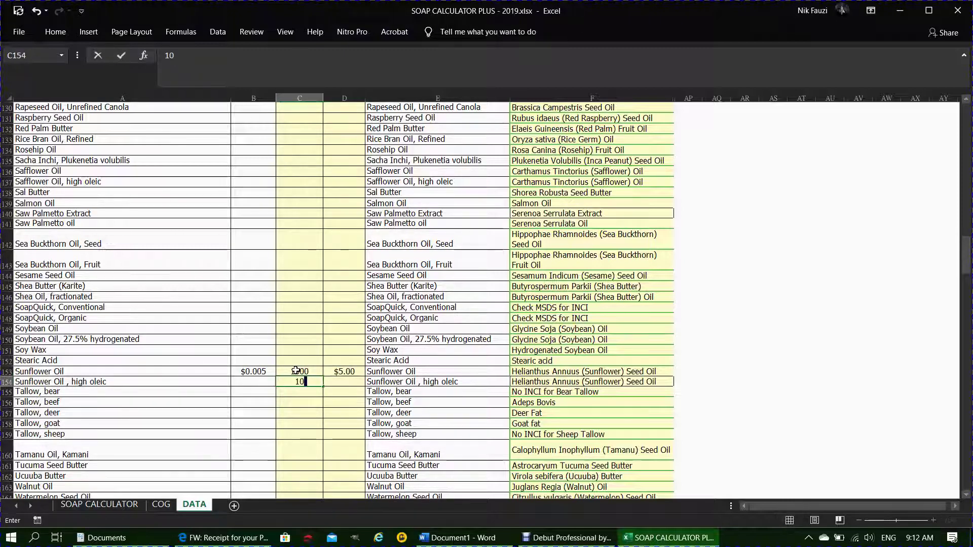
text(00)
key(Tab)
text(4)
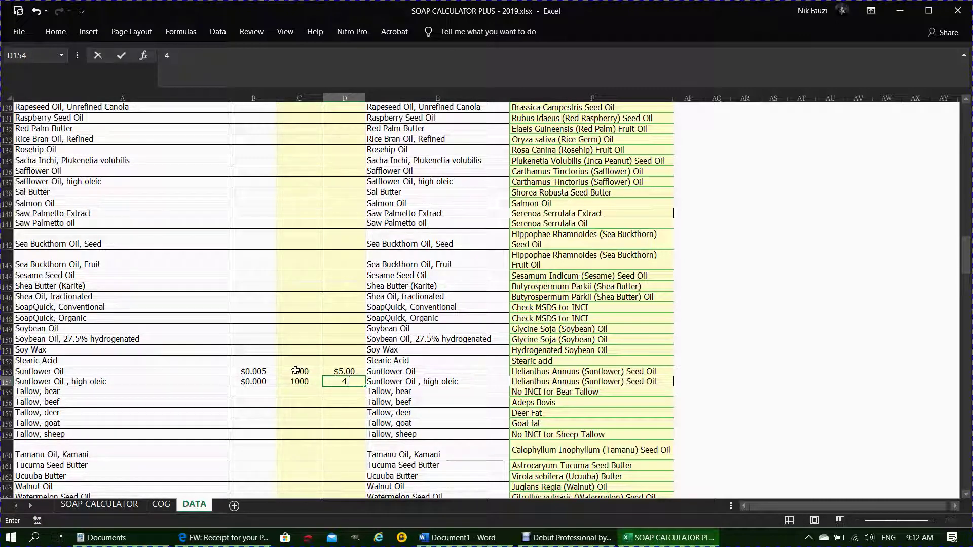
key(Return)
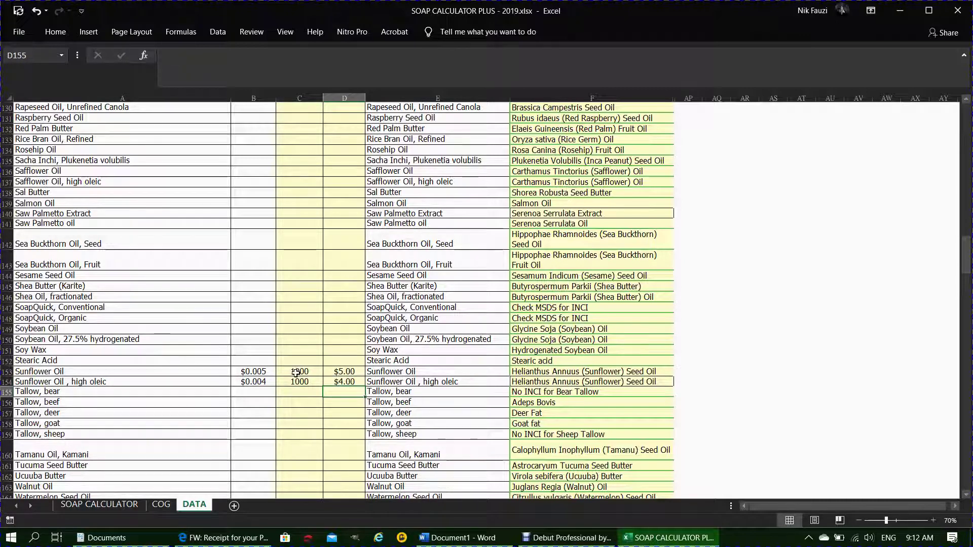
click(109, 508)
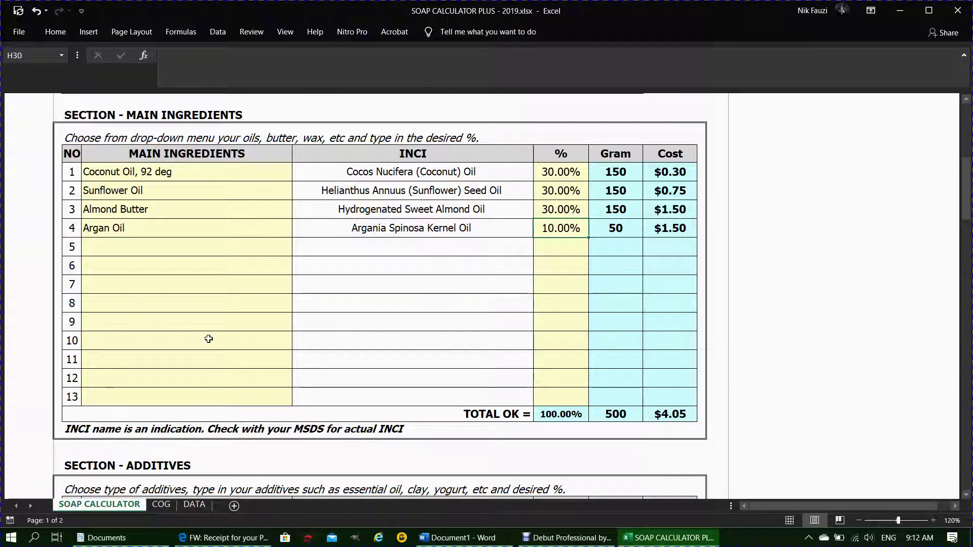
Change the essential oil in row 4 of the additives table to Jasmine - Jasminum Officinale.
scroll(209, 339, down, 5)
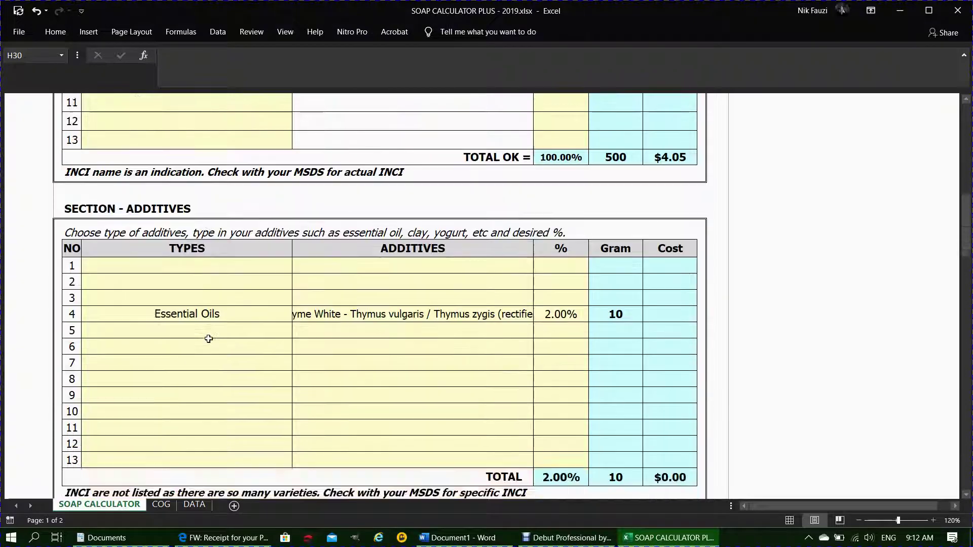
click(431, 314)
click(539, 315)
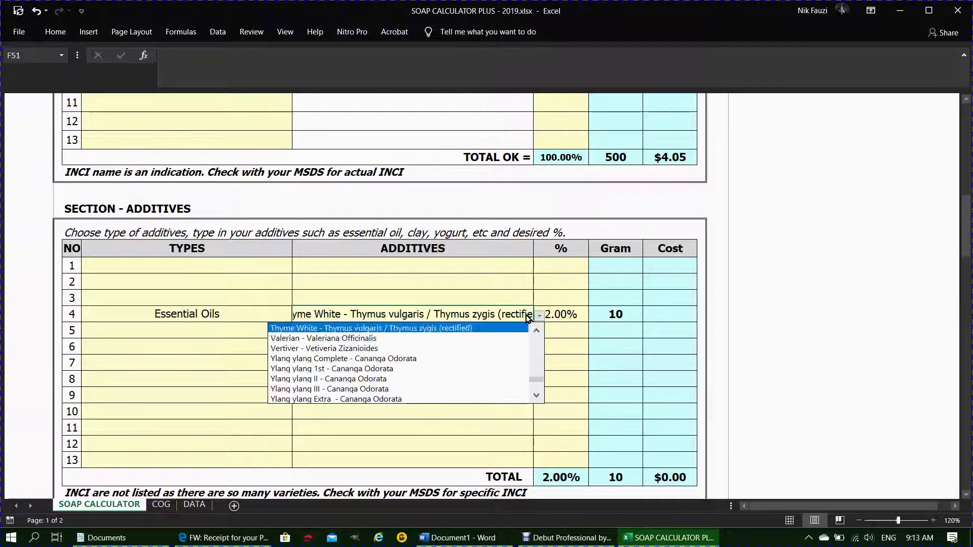
mouse_move(536, 379)
mouse_down()
mouse_move(535, 343)
mouse_move(538, 362)
mouse_up()
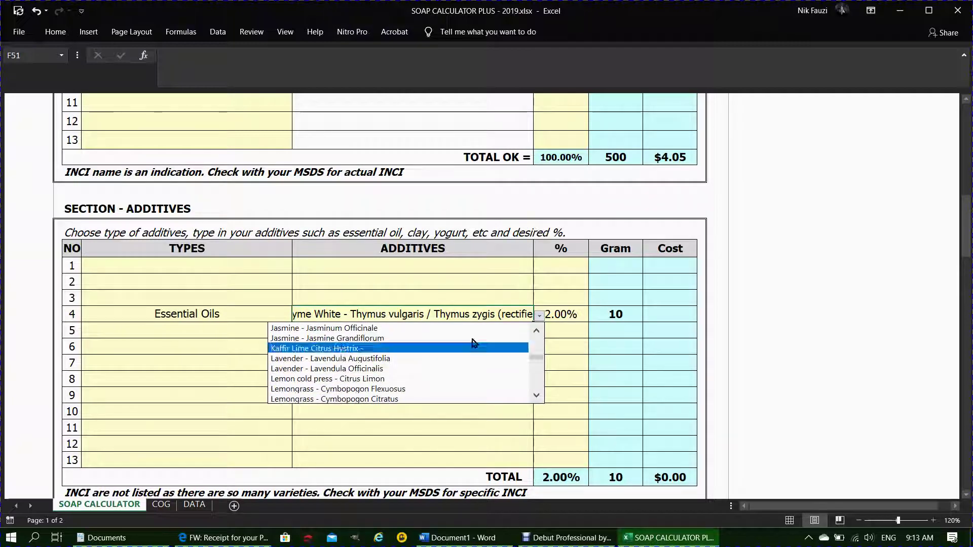
key(Escape)
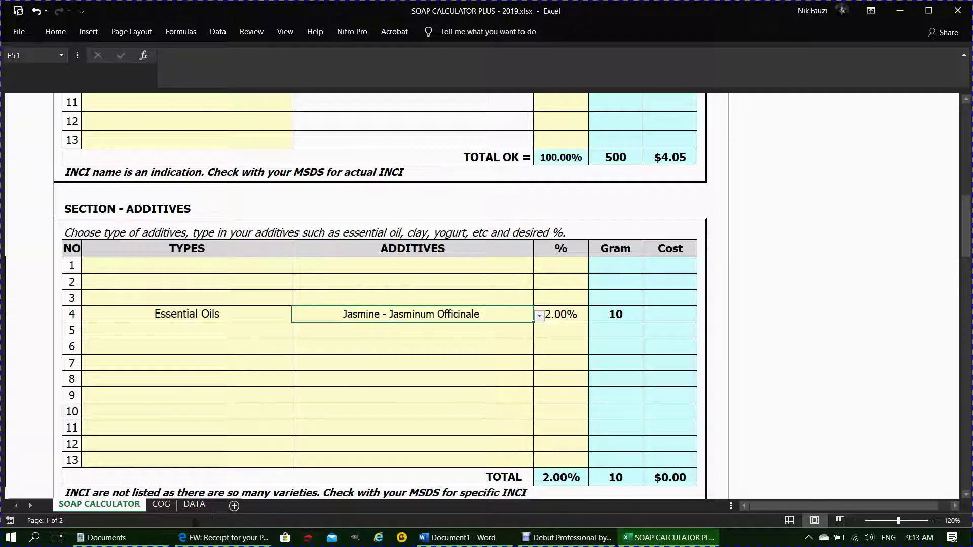
Reduce the font size of the "Total cost of soap (ingredients only)" label in the curing section by two steps so it fits.
scroll(326, 366, down, 9)
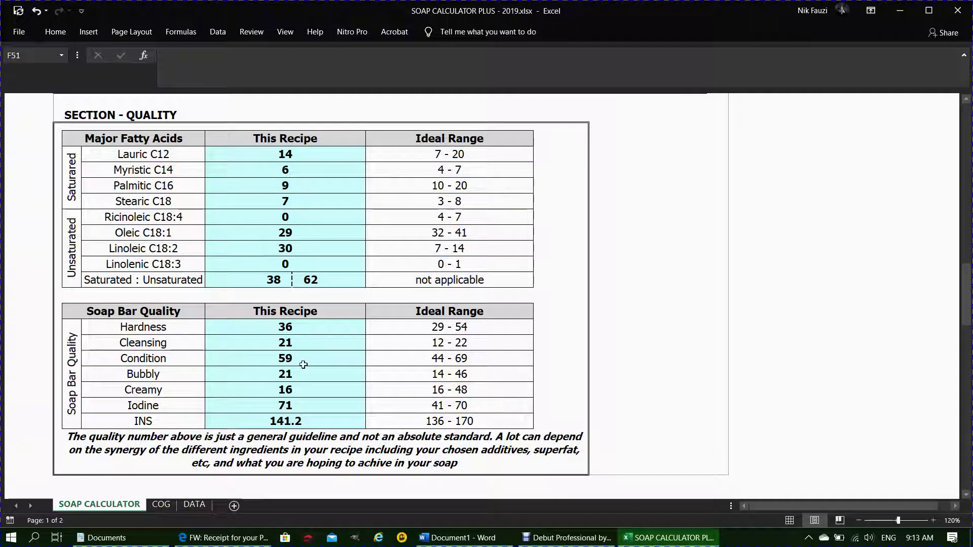
scroll(304, 365, up, 12)
scroll(447, 353, up, 5)
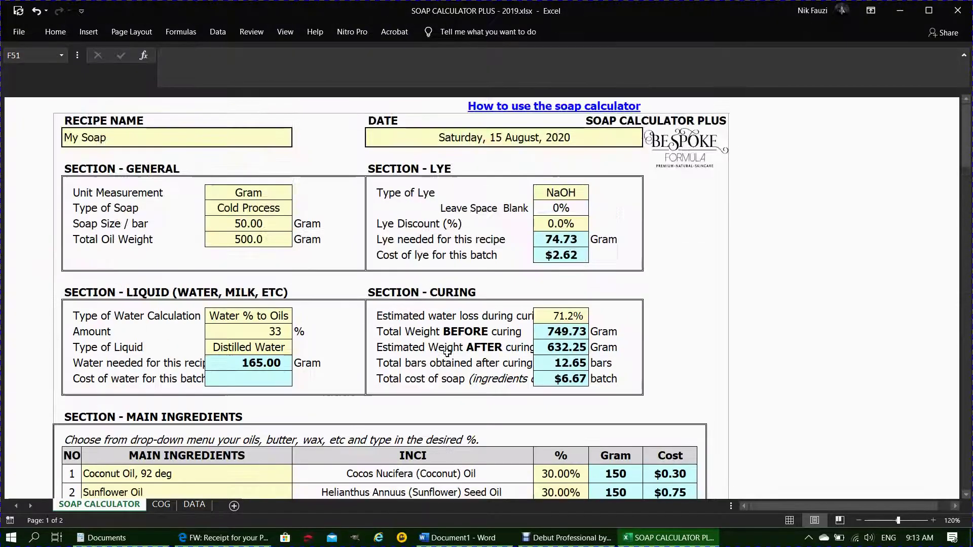
click(446, 379)
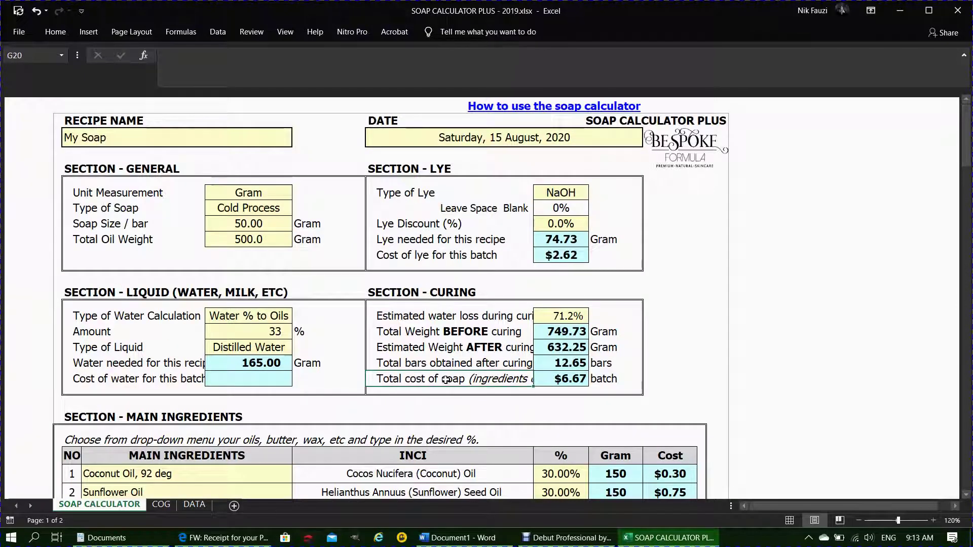
click(55, 31)
click(227, 58)
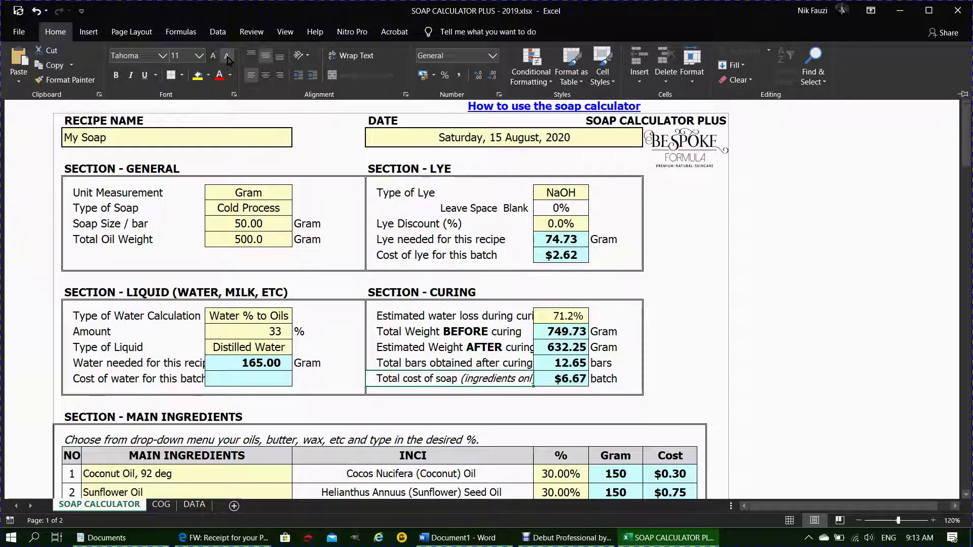
click(227, 58)
click(395, 364)
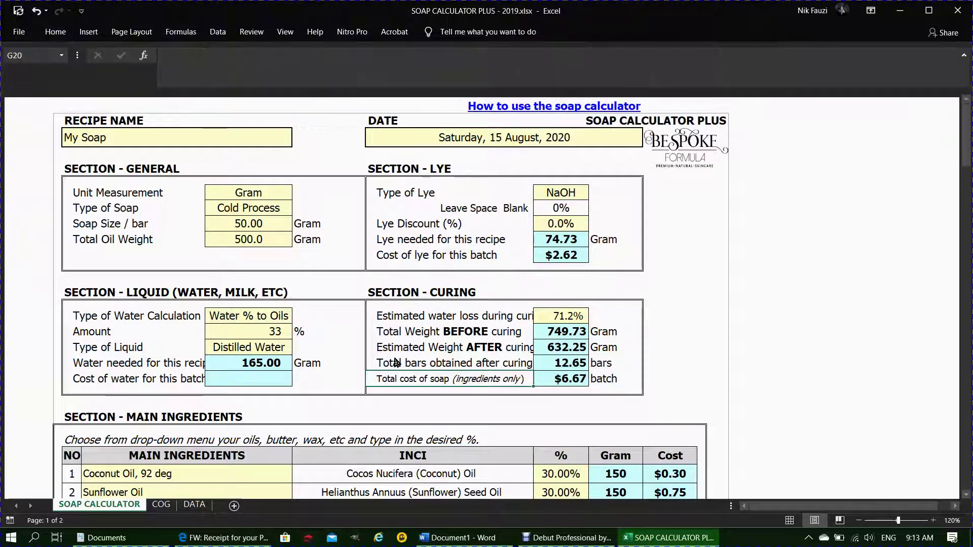
Reduce the font size of the "Total bars obtained after curing" label to 10 so it fits its cell.
click(393, 361)
click(56, 31)
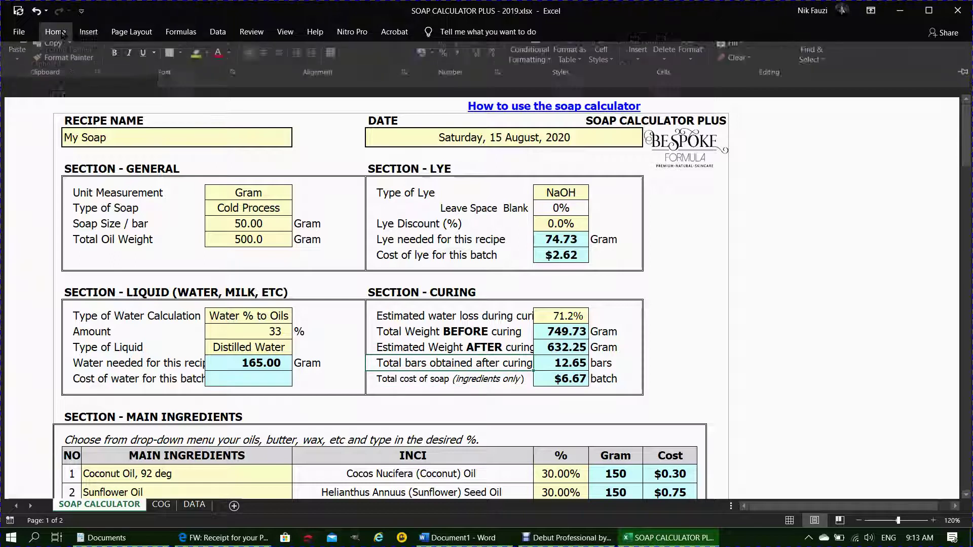
click(227, 57)
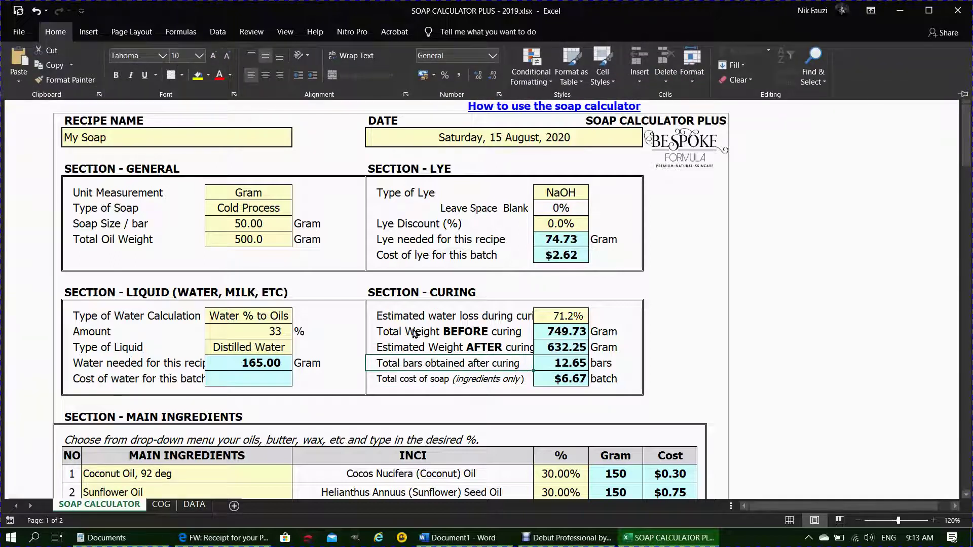
click(413, 340)
Reduce the font size of the water needed and cost of water labels in the liquid section by one step.
click(78, 368)
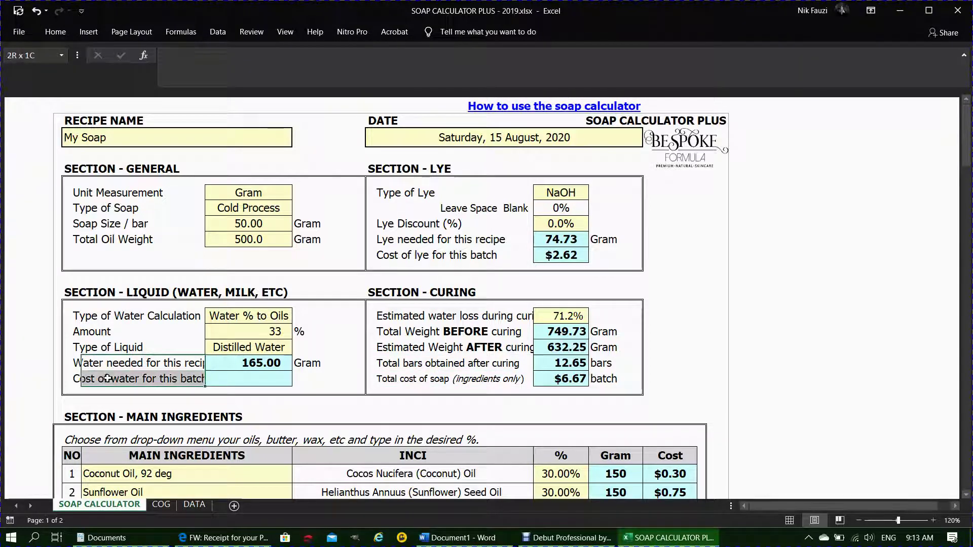
drag(77, 371, 78, 381)
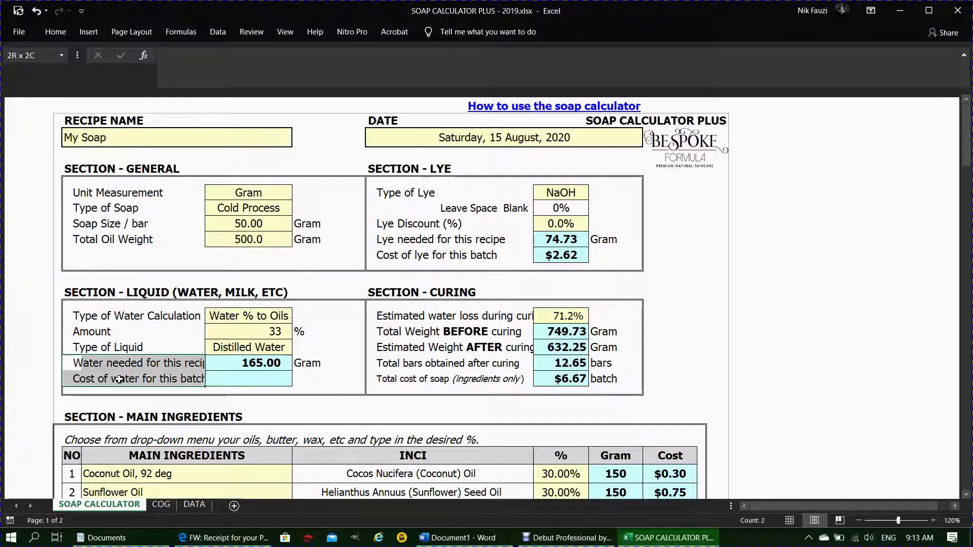
click(55, 34)
click(227, 57)
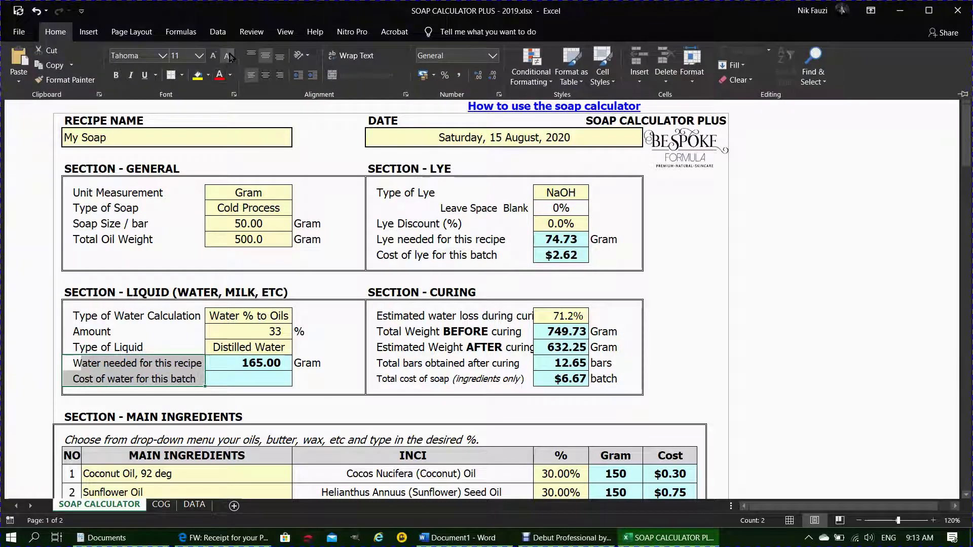
click(154, 339)
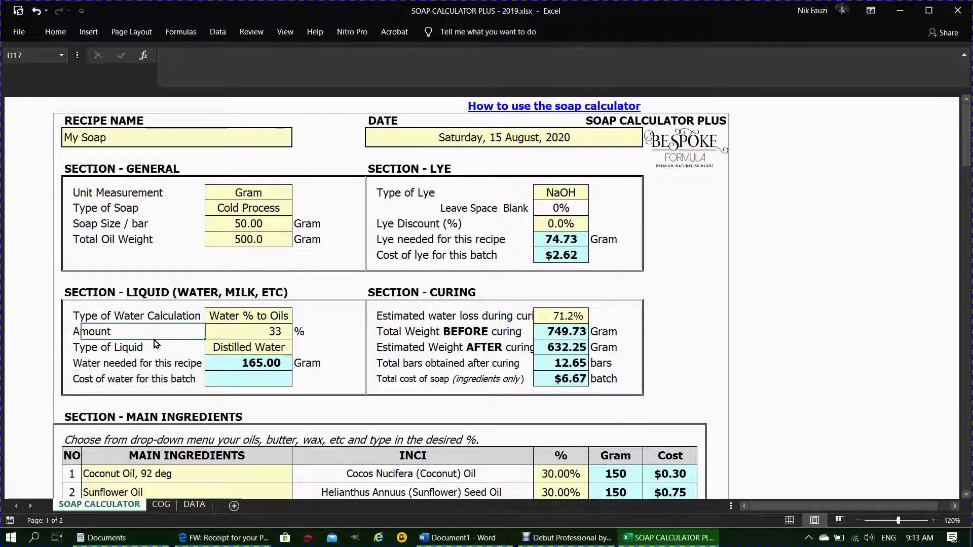
Review the COG sheet's ingredient costs, other batch costs, profit and reseller discount tables, and return to the start of the SOAP CALCULATOR sheet.
scroll(154, 344, down, 5)
scroll(156, 344, down, 5)
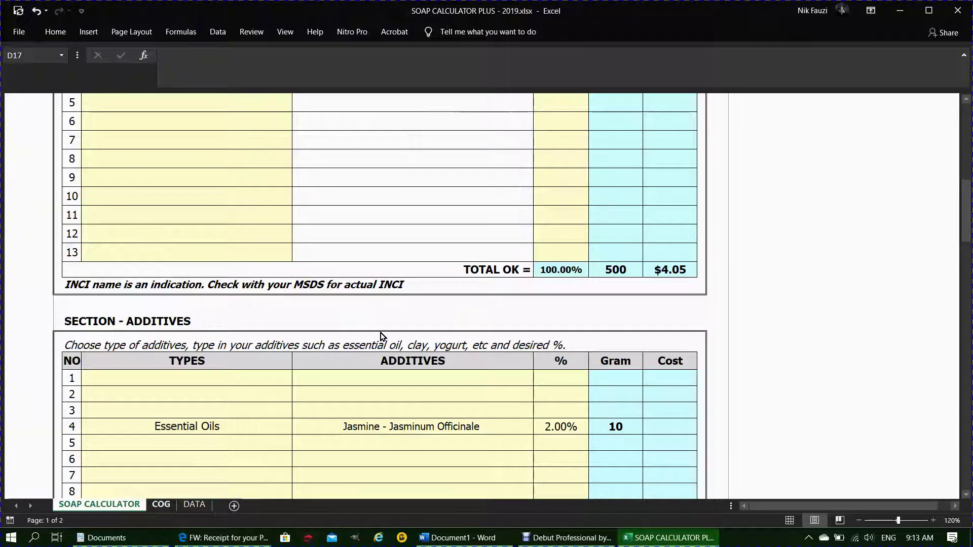
key(ctrl+Page_Down)
scroll(212, 289, down, 5)
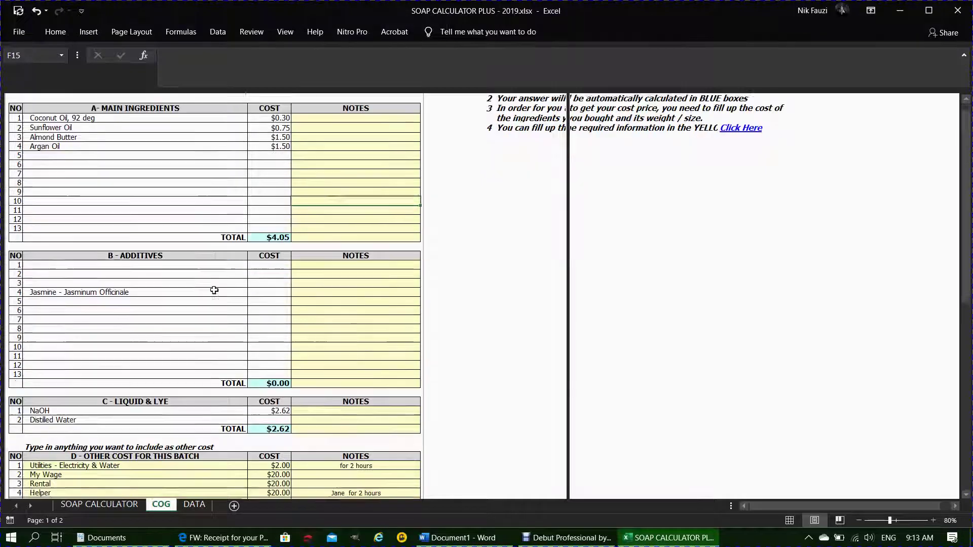
scroll(218, 330, up, 4)
scroll(225, 365, down, 6)
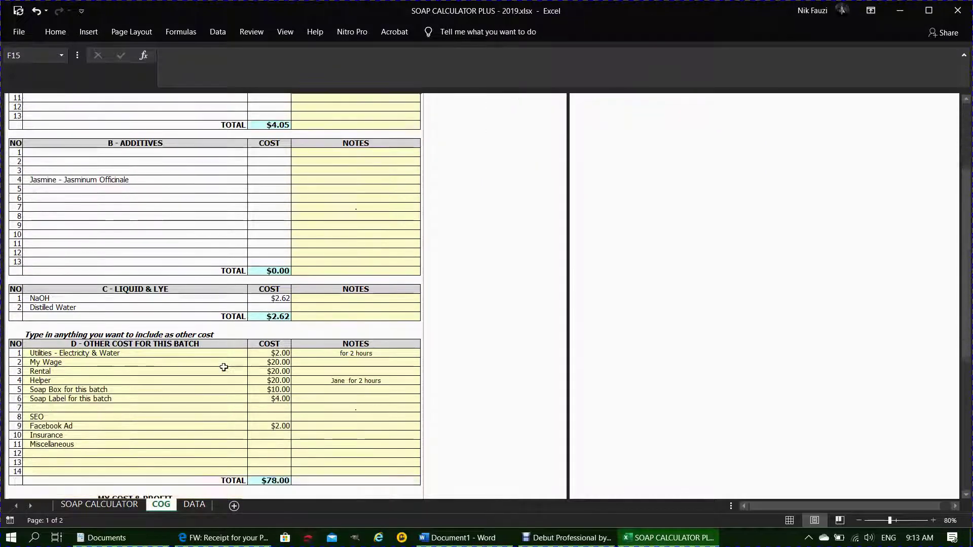
scroll(223, 368, down, 3)
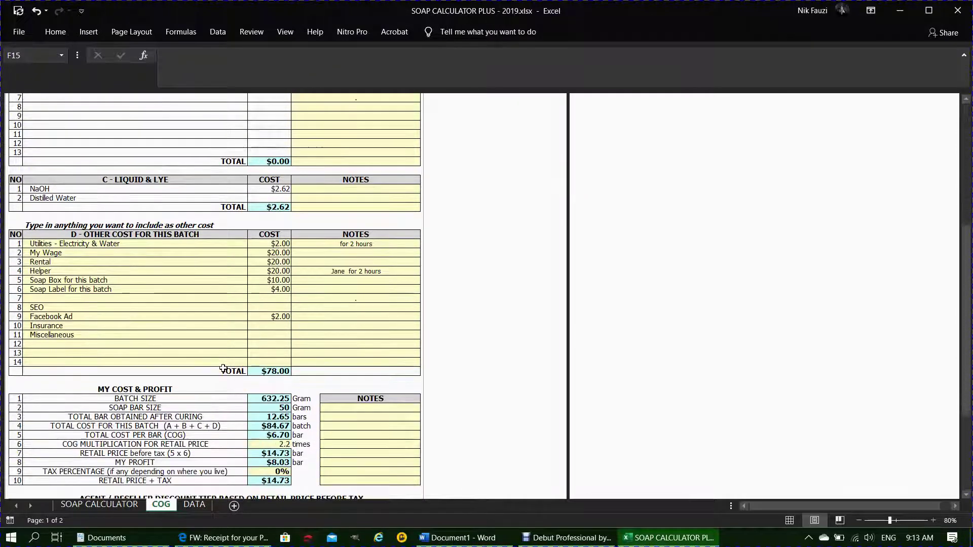
scroll(224, 369, up, 3)
scroll(223, 368, down, 4)
scroll(223, 369, down, 6)
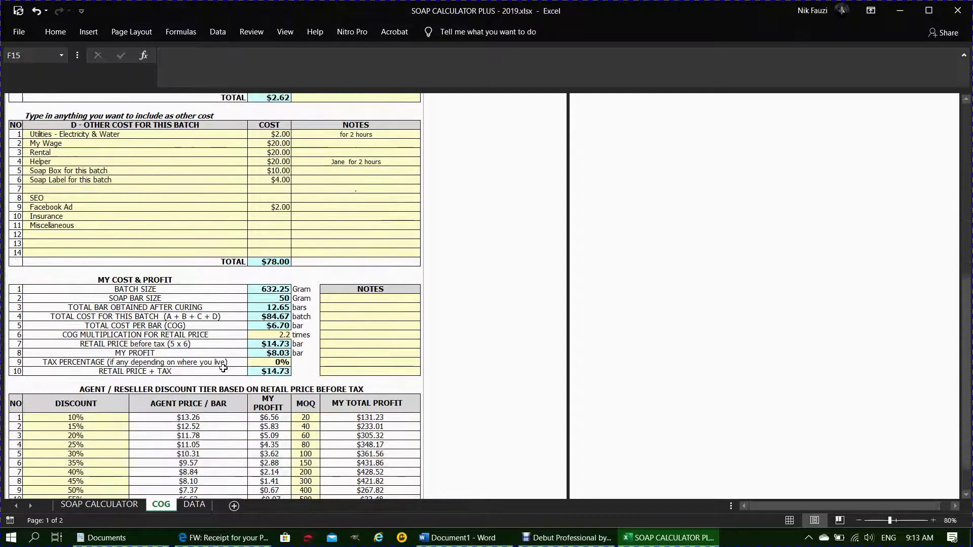
scroll(226, 360, up, 15)
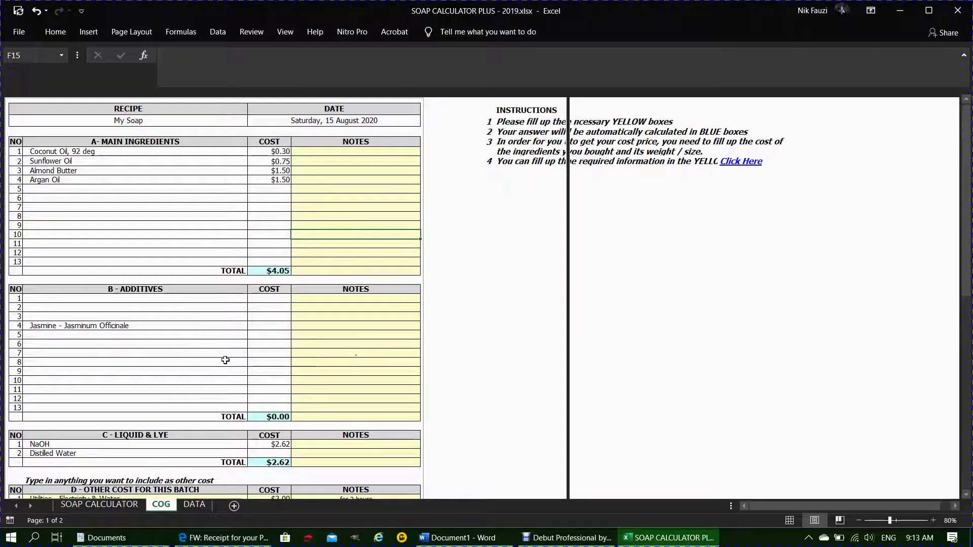
click(97, 505)
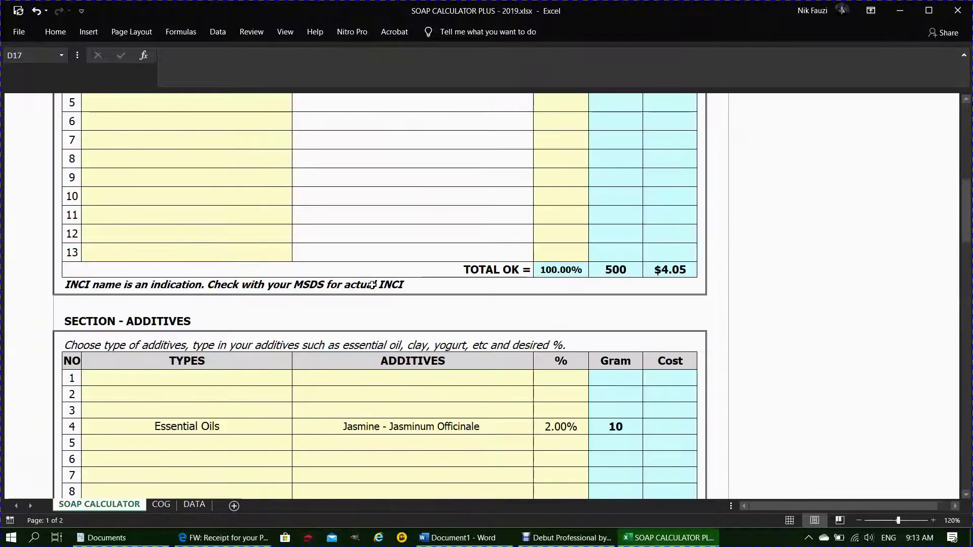
scroll(374, 308, up, 3)
scroll(374, 309, up, 5)
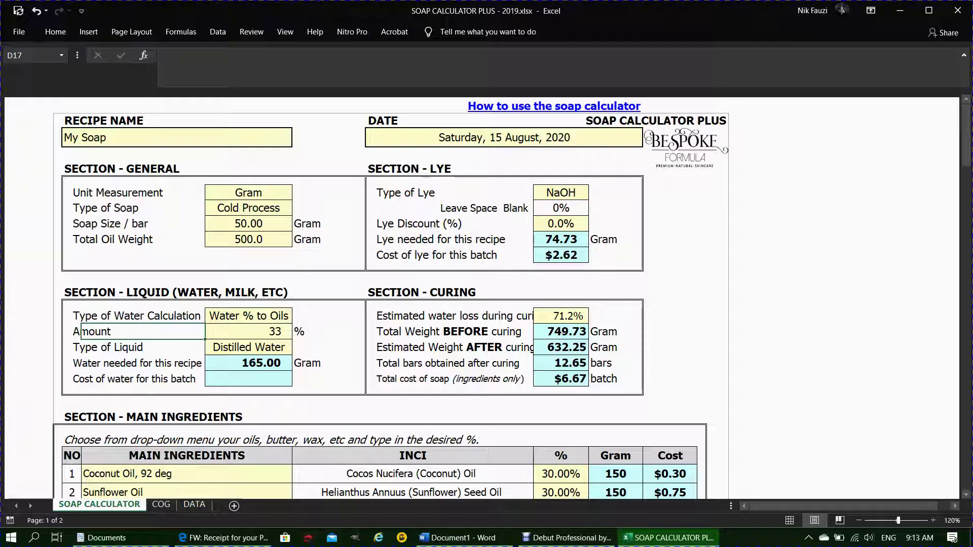
Save a copy of the workbook as "SOAP CALCULATOR PLUS -My Soap.xlsx" in Documents, check the file in that folder, and return to the workbook.
click(19, 31)
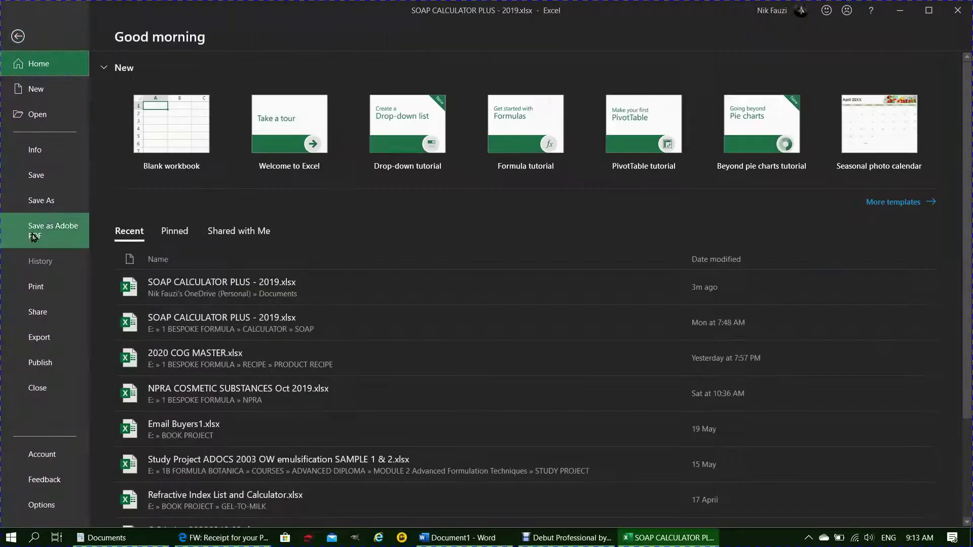
click(41, 200)
click(162, 252)
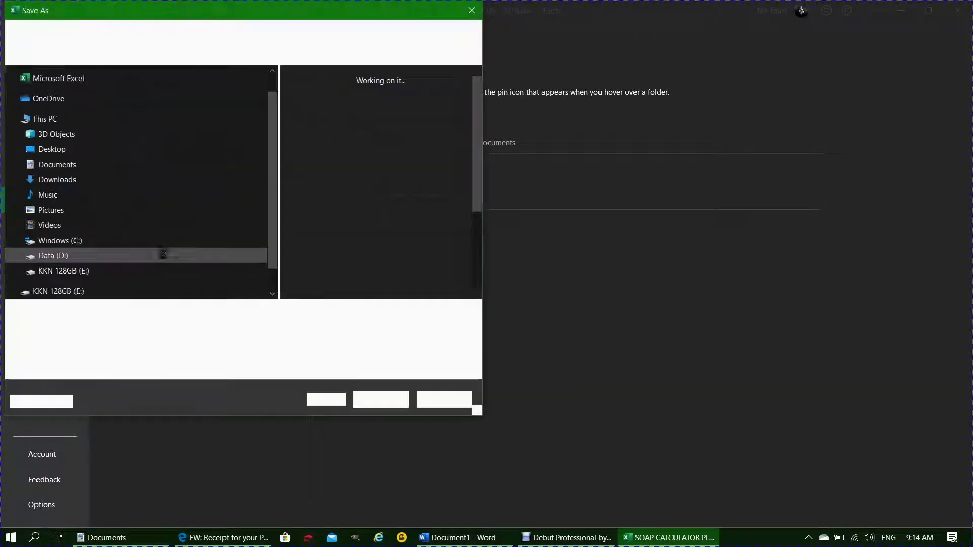
click(178, 313)
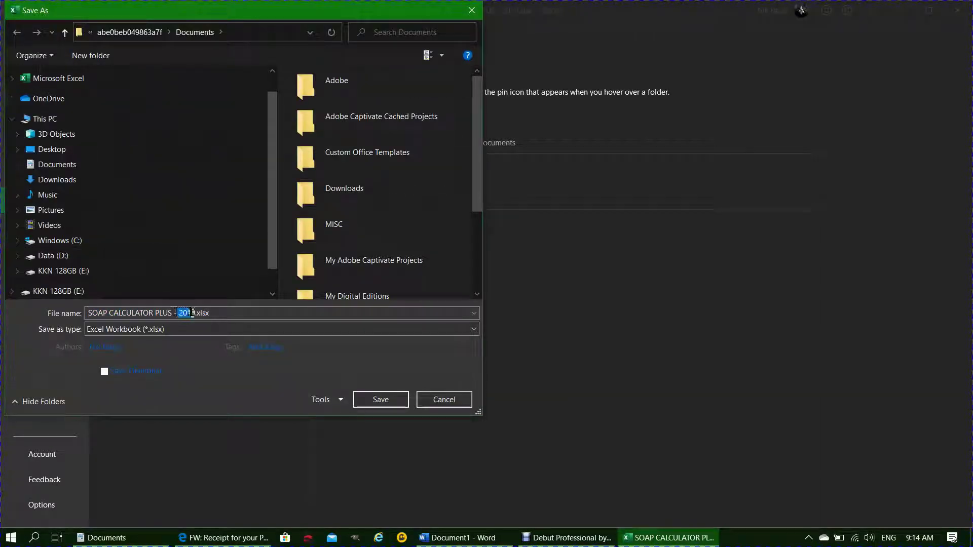
text(My Soap)
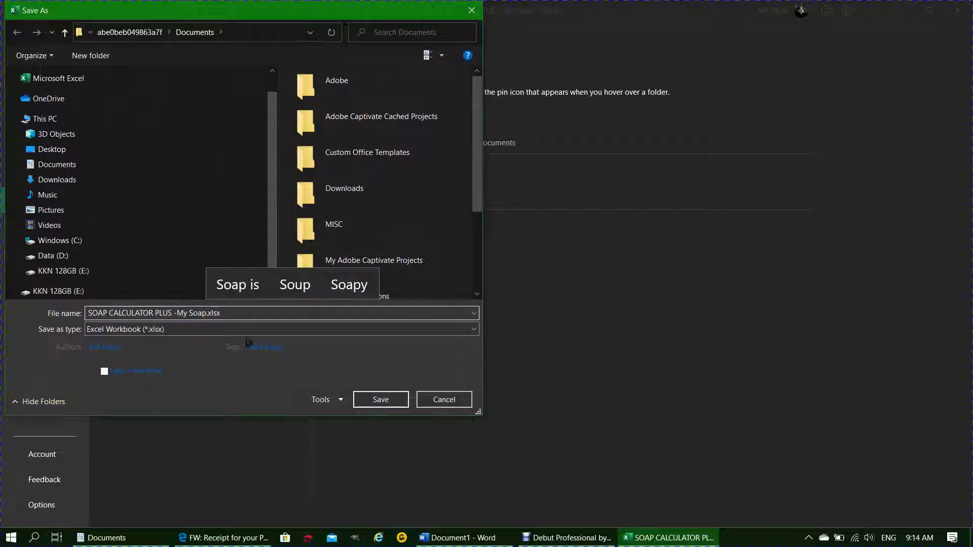
click(393, 402)
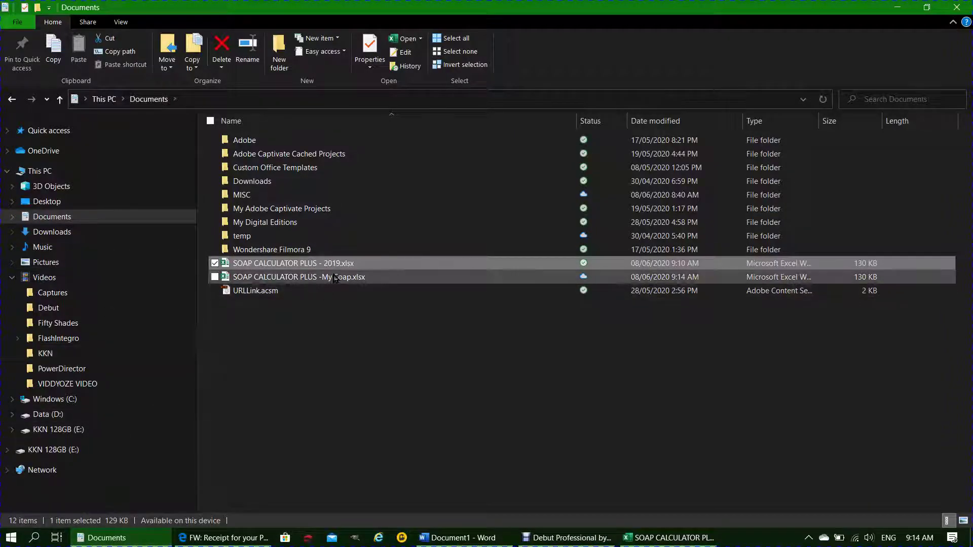
click(335, 278)
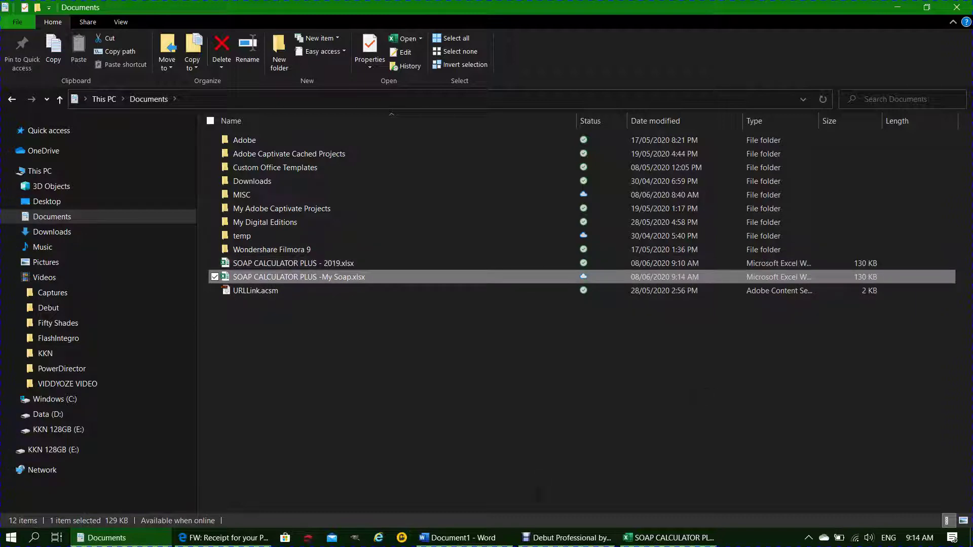
click(648, 542)
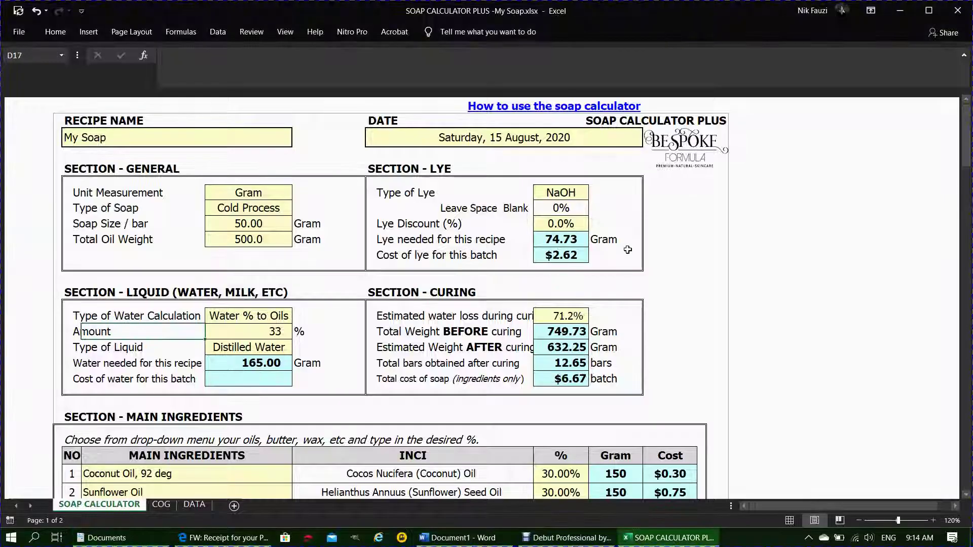